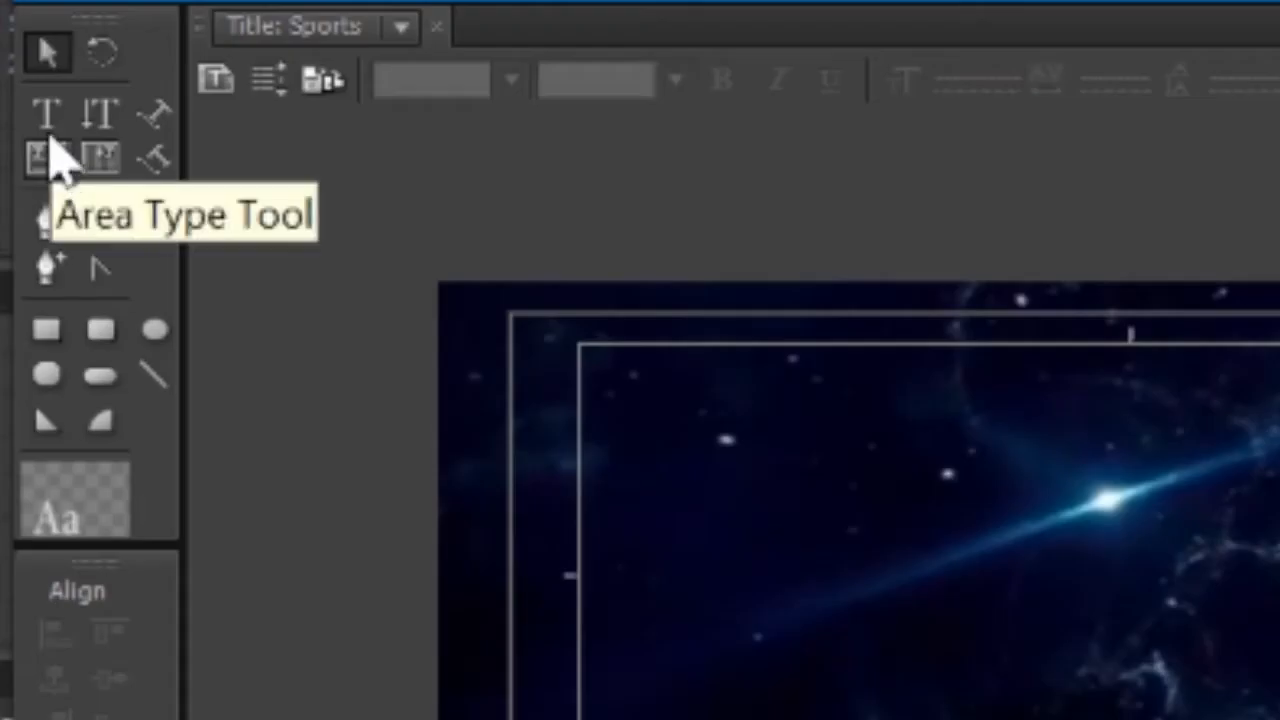
# Step: Type 'STUDENTS OF BASKETBALL' into a new text box on the Sports title
pyautogui.click(46, 116)
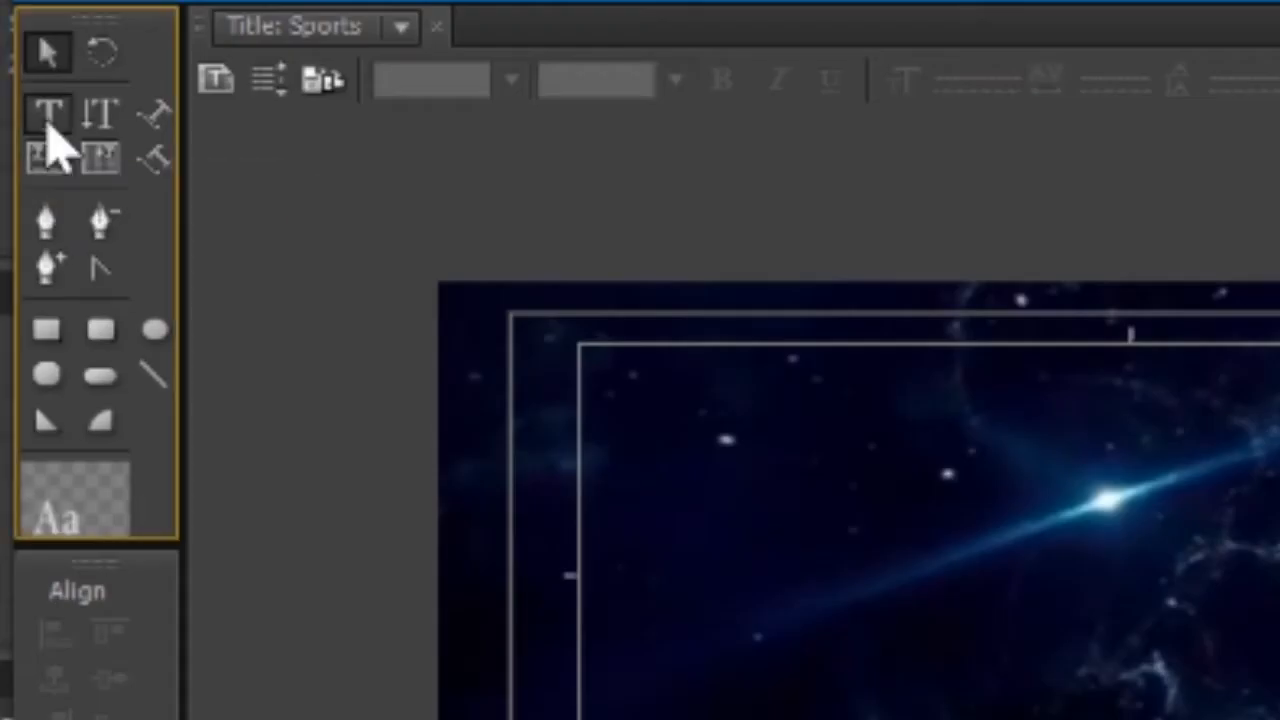
pyautogui.click(525, 567)
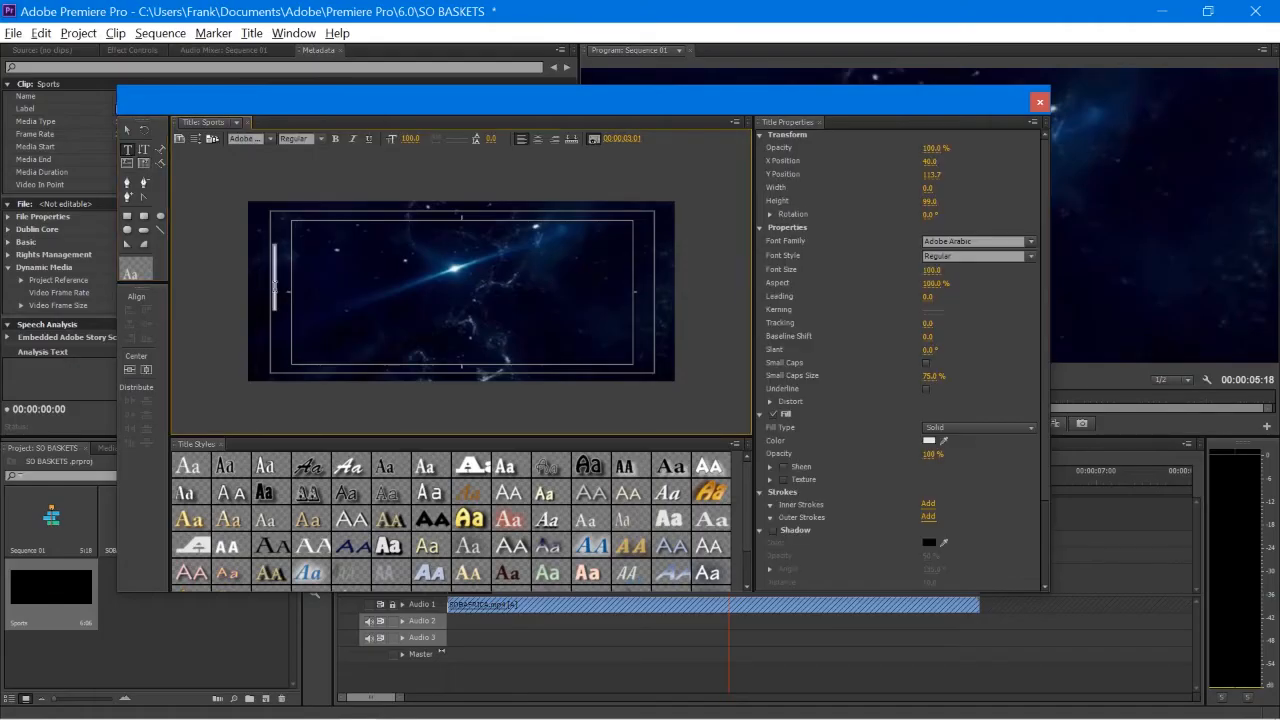
pyautogui.write('S')
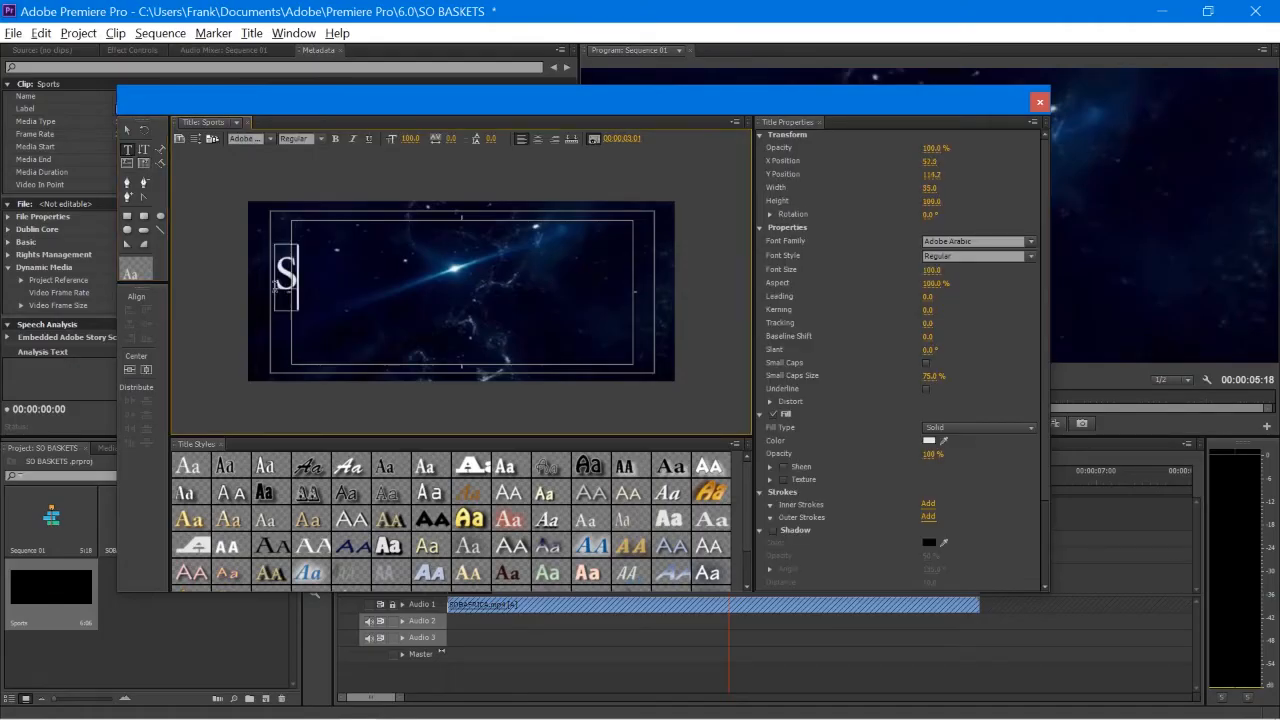
pyautogui.write('TUDENTS O')
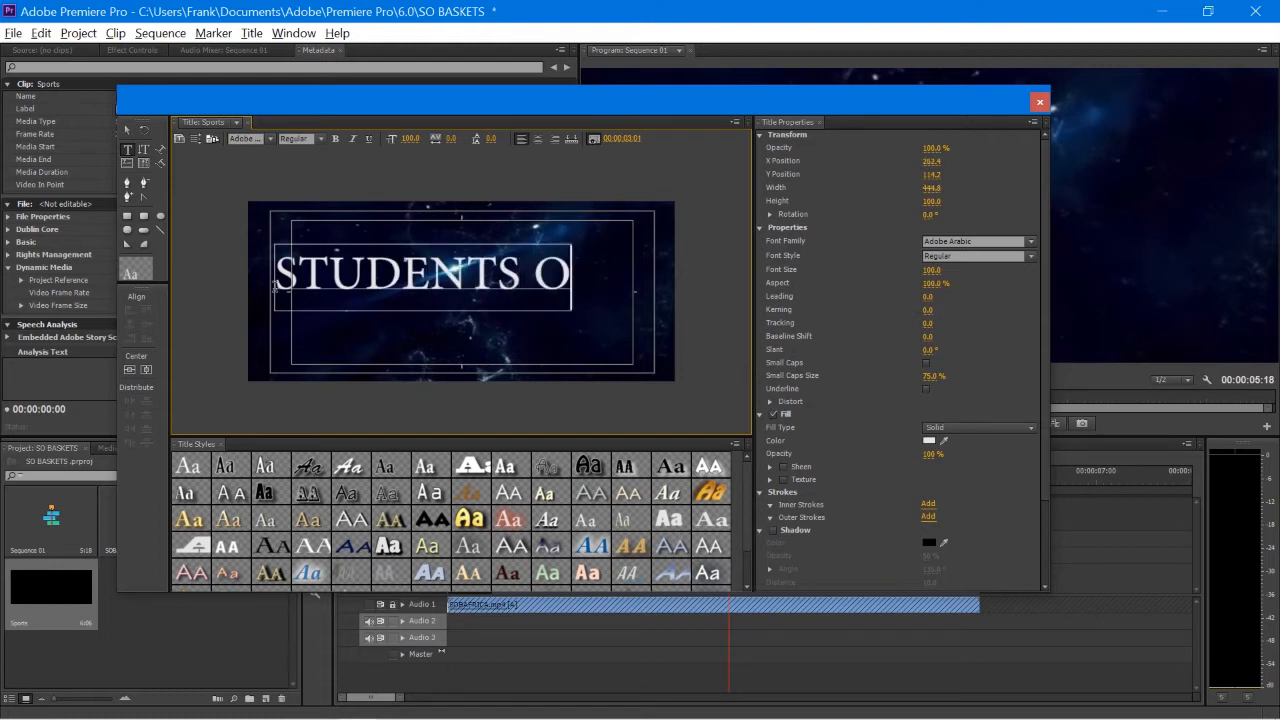
pyautogui.write('F BASKE')
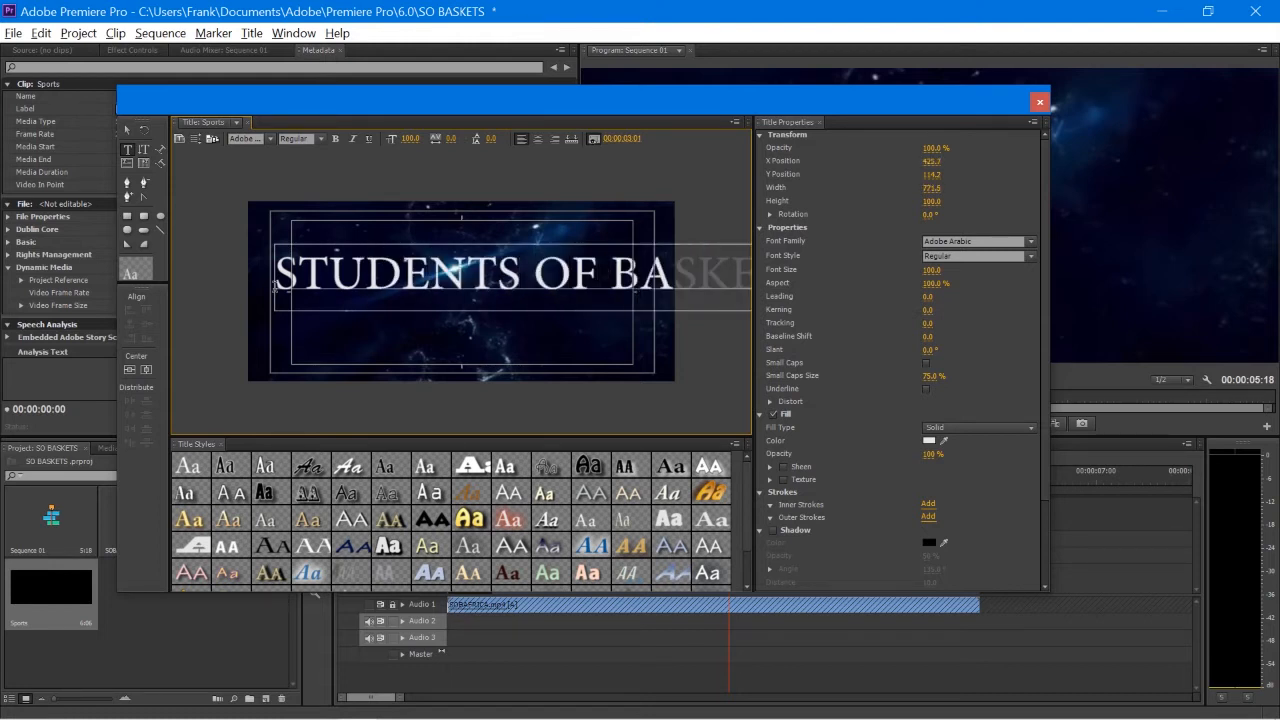
# Step: Make the text bold at size 53, reverting a trial red fill back to white
pyautogui.click(412, 137)
pyautogui.write('53')
pyautogui.press('Return')
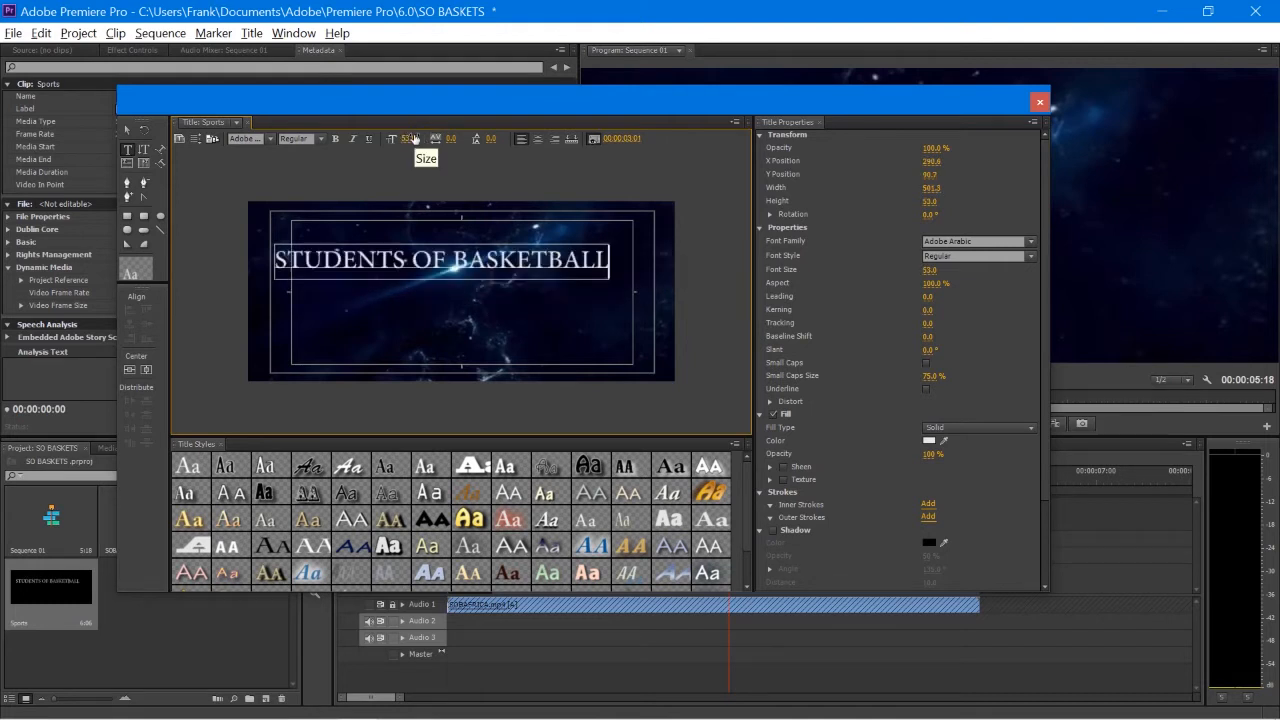
pyautogui.click(336, 138)
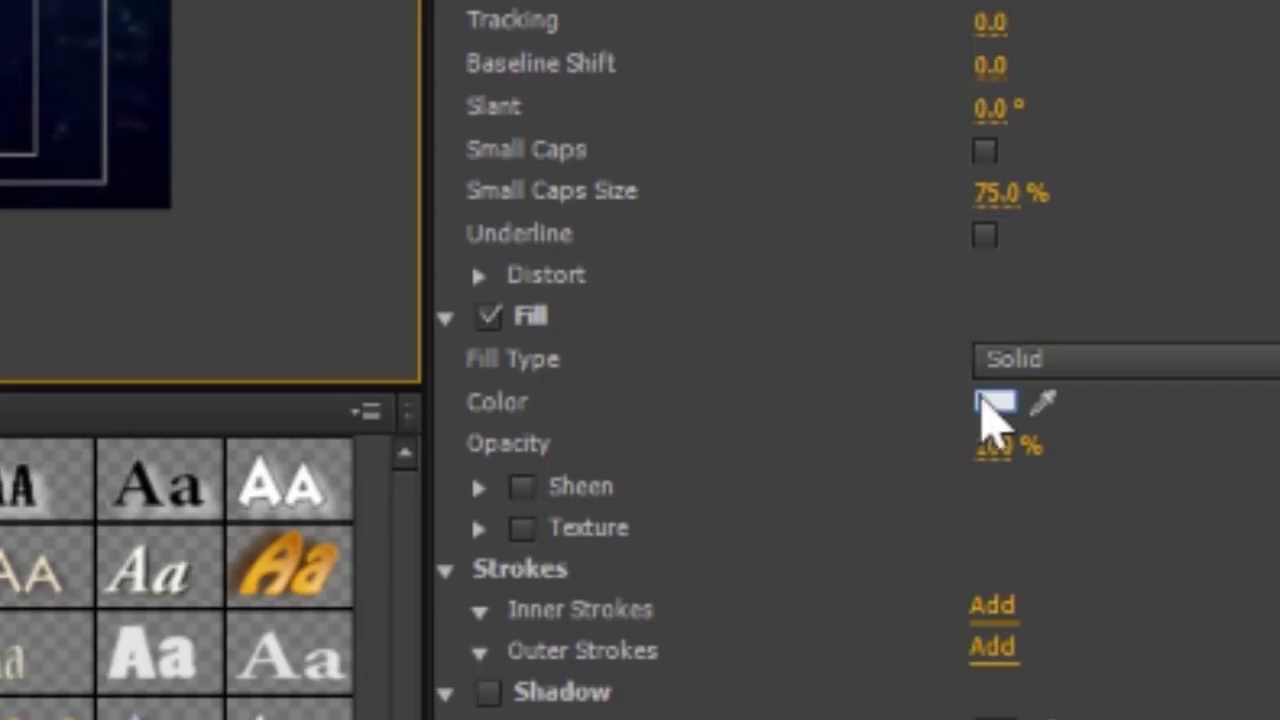
pyautogui.click(928, 441)
pyautogui.click(82, 455)
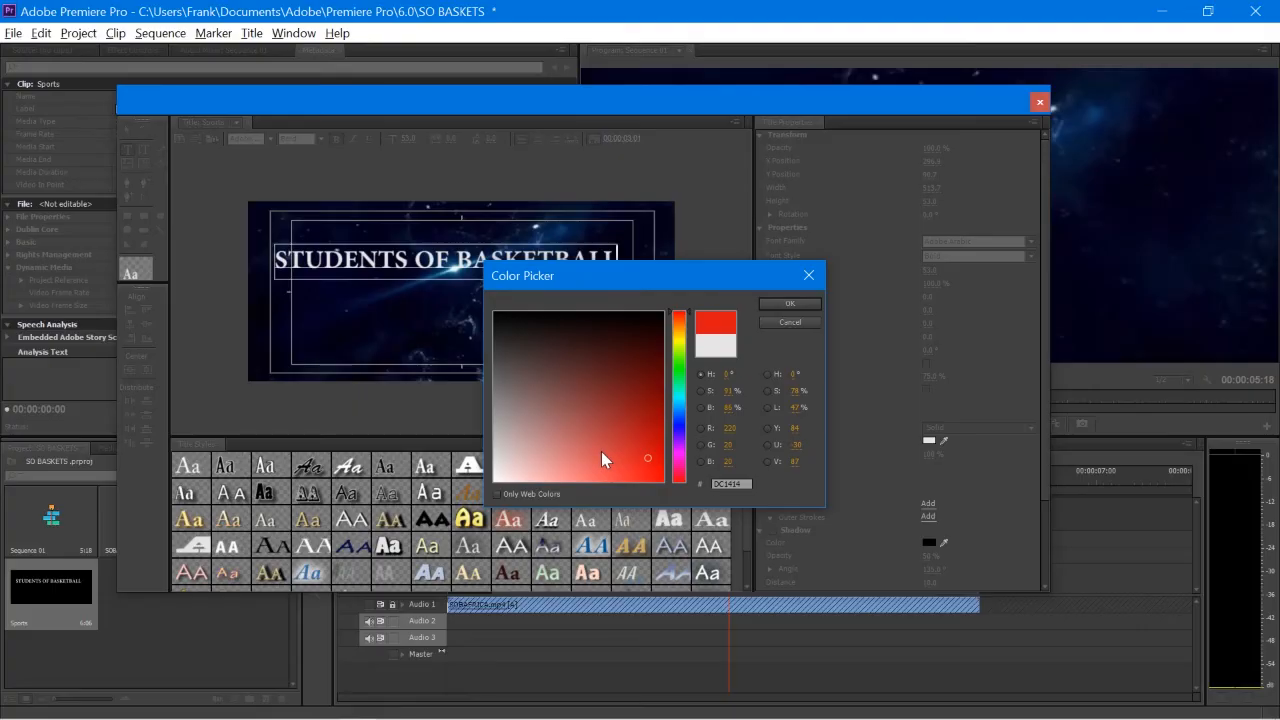
pyautogui.press('Return')
pyautogui.hotkey('ctrl', 'z')
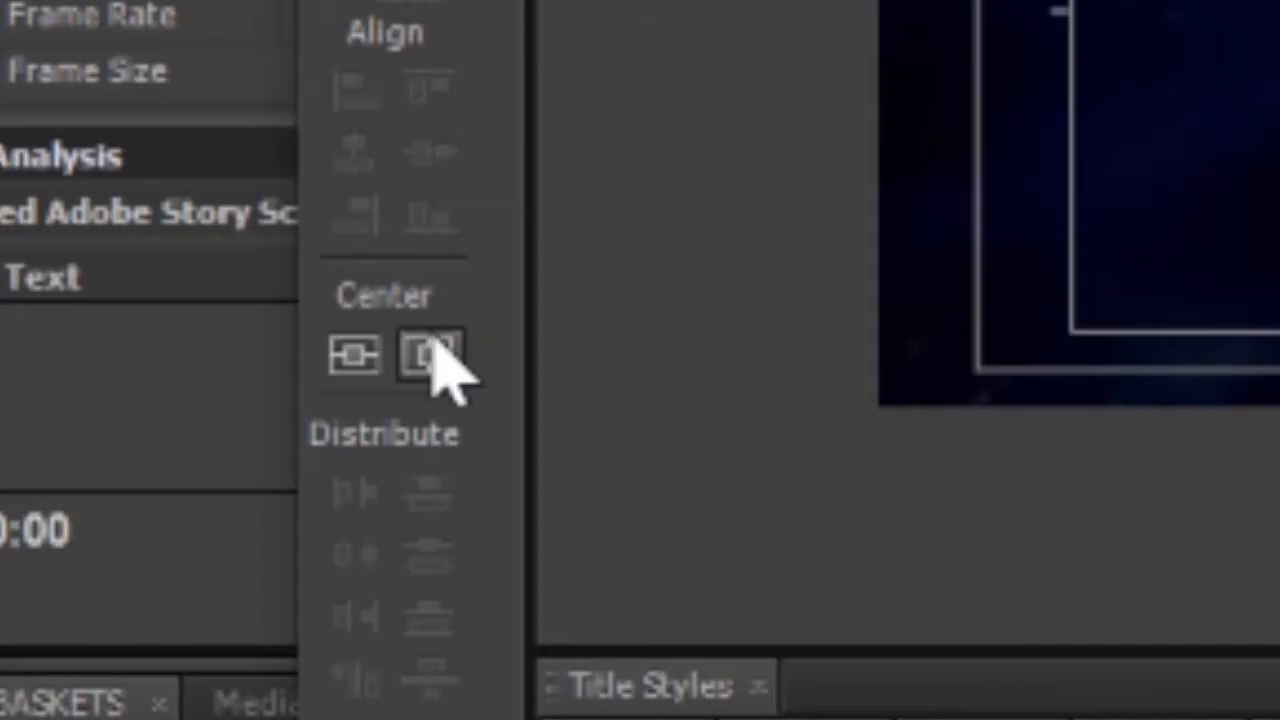
# Step: Centre the text, move it lower in the frame, and close the title designer
pyautogui.click(146, 369)
pyautogui.click(348, 356)
pyautogui.click(127, 130)
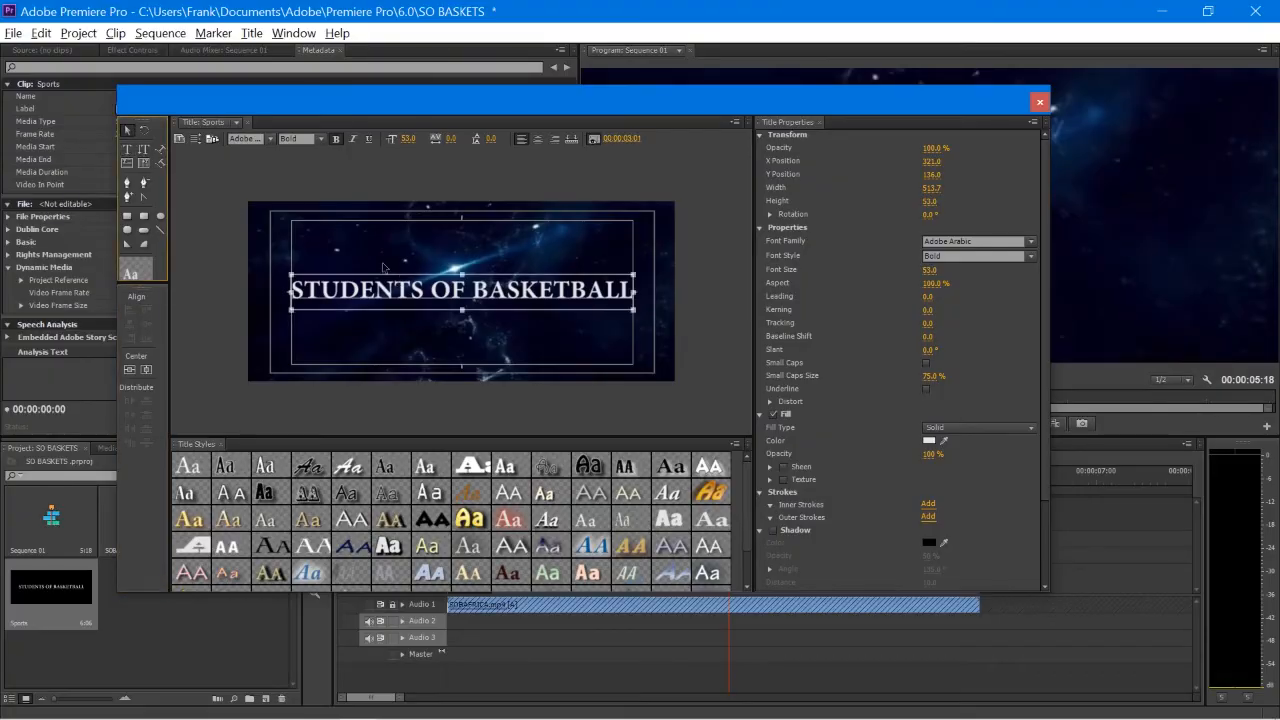
pyautogui.moveTo(396, 290); pyautogui.dragTo(397, 329)
pyautogui.click(147, 370)
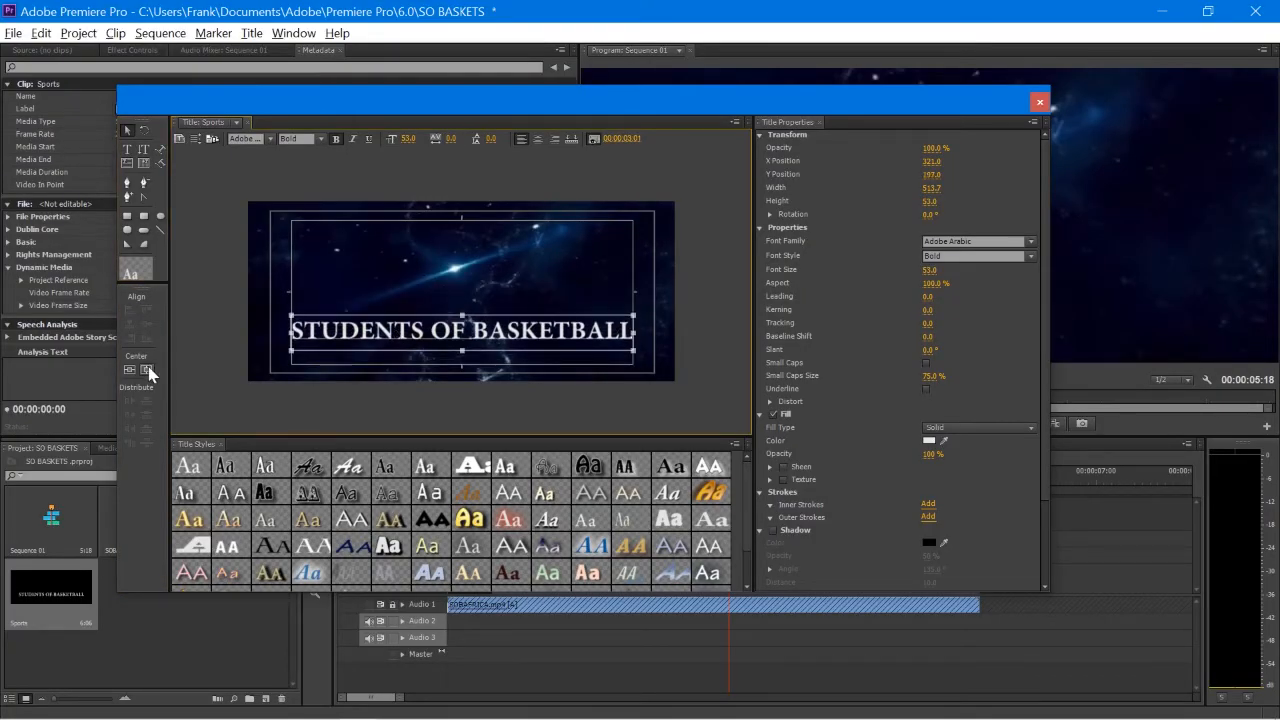
pyautogui.click(1040, 101)
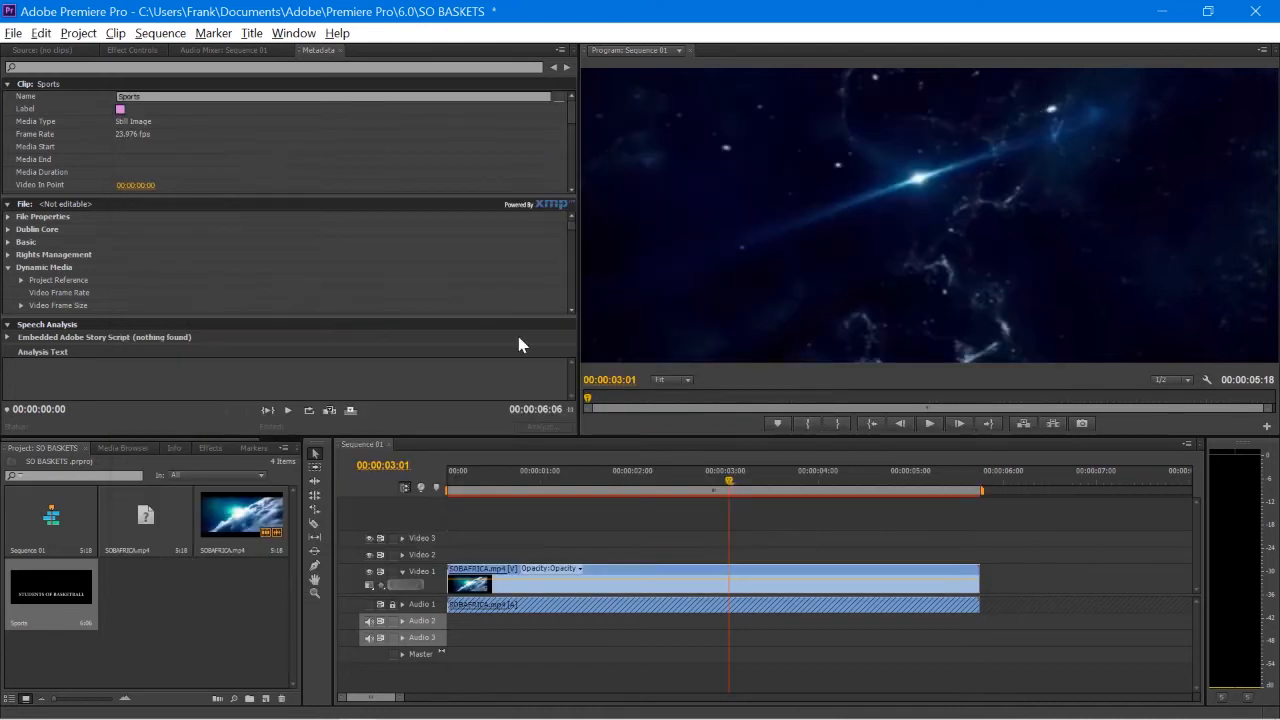
# Step: Put the Sports title on Video 2 above the space clip, trim its end, and apply Linear Wipe
pyautogui.moveTo(73, 593); pyautogui.dragTo(462, 557)
pyautogui.moveTo(1024, 557); pyautogui.dragTo(853, 555)
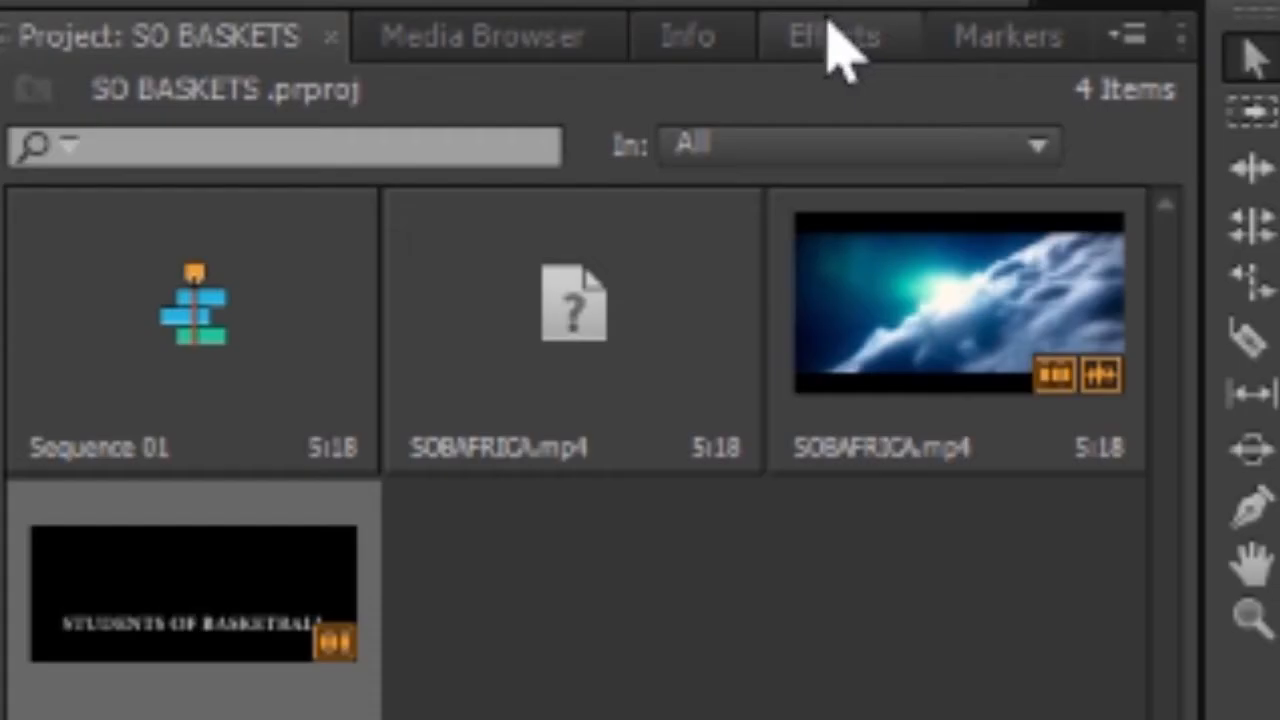
pyautogui.click(210, 447)
pyautogui.click(512, 100)
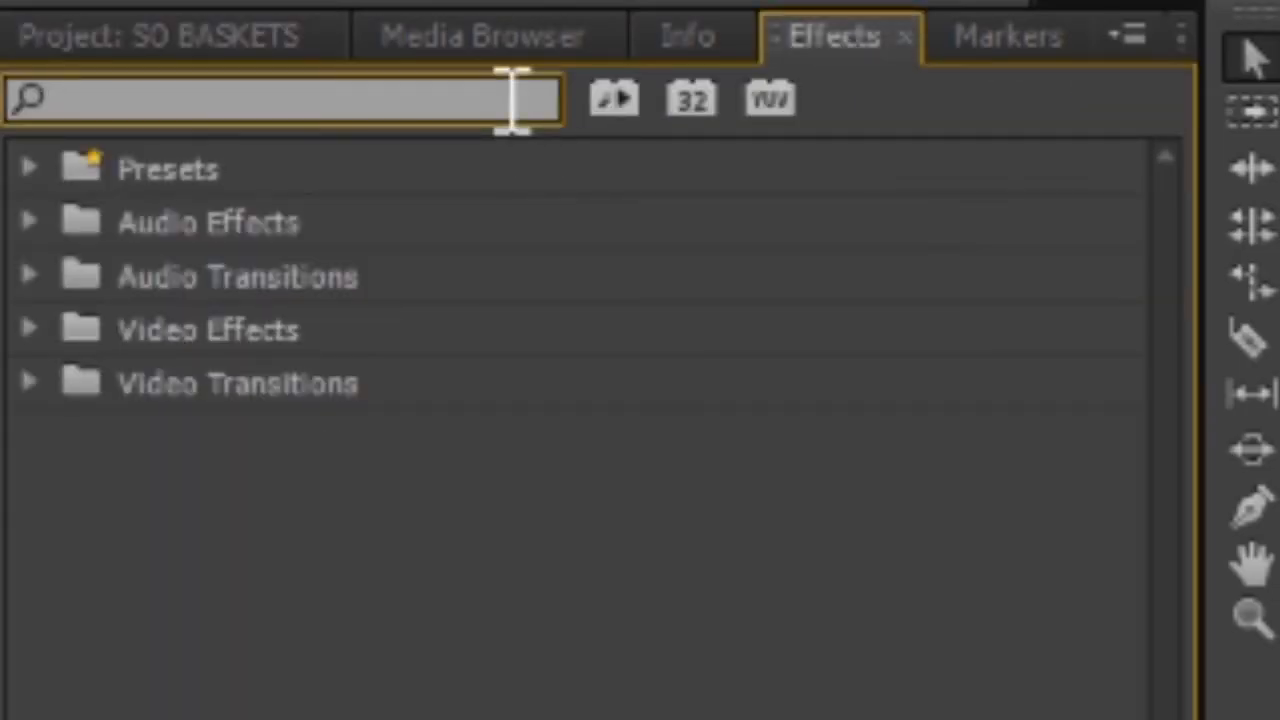
pyautogui.write('LI')
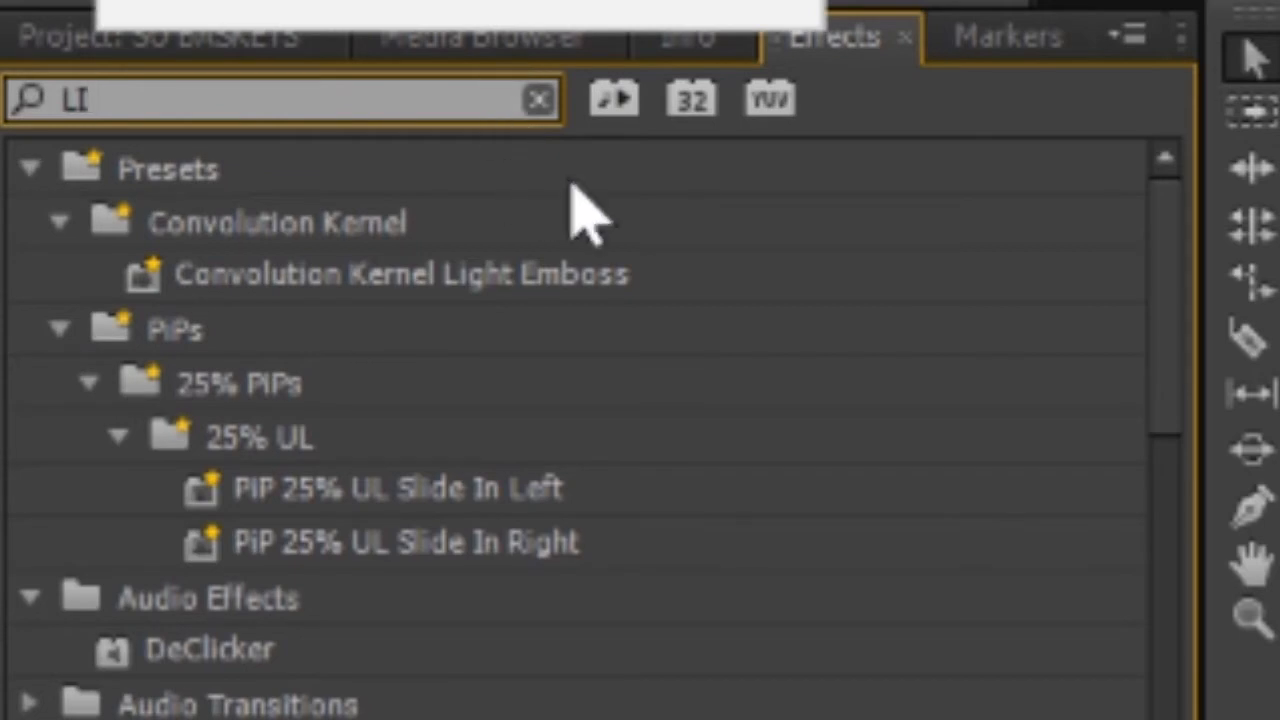
pyautogui.write('N')
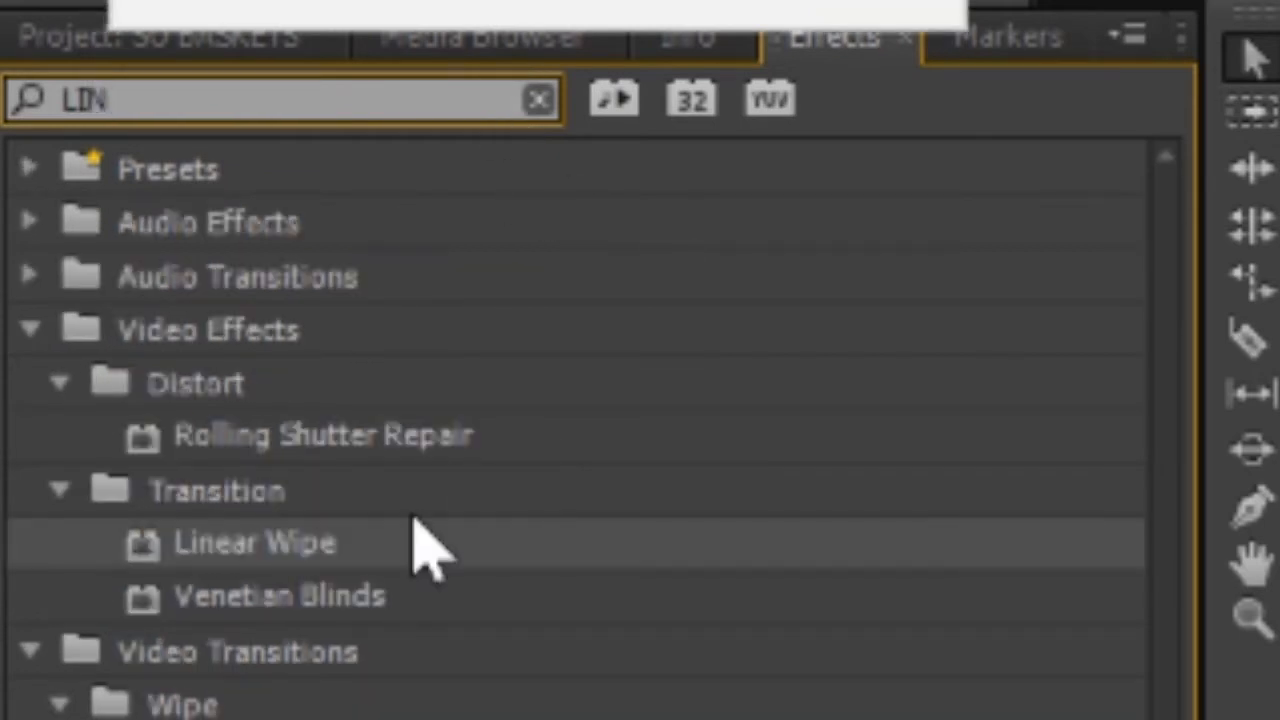
pyautogui.moveTo(408, 537); pyautogui.dragTo(456, 553)
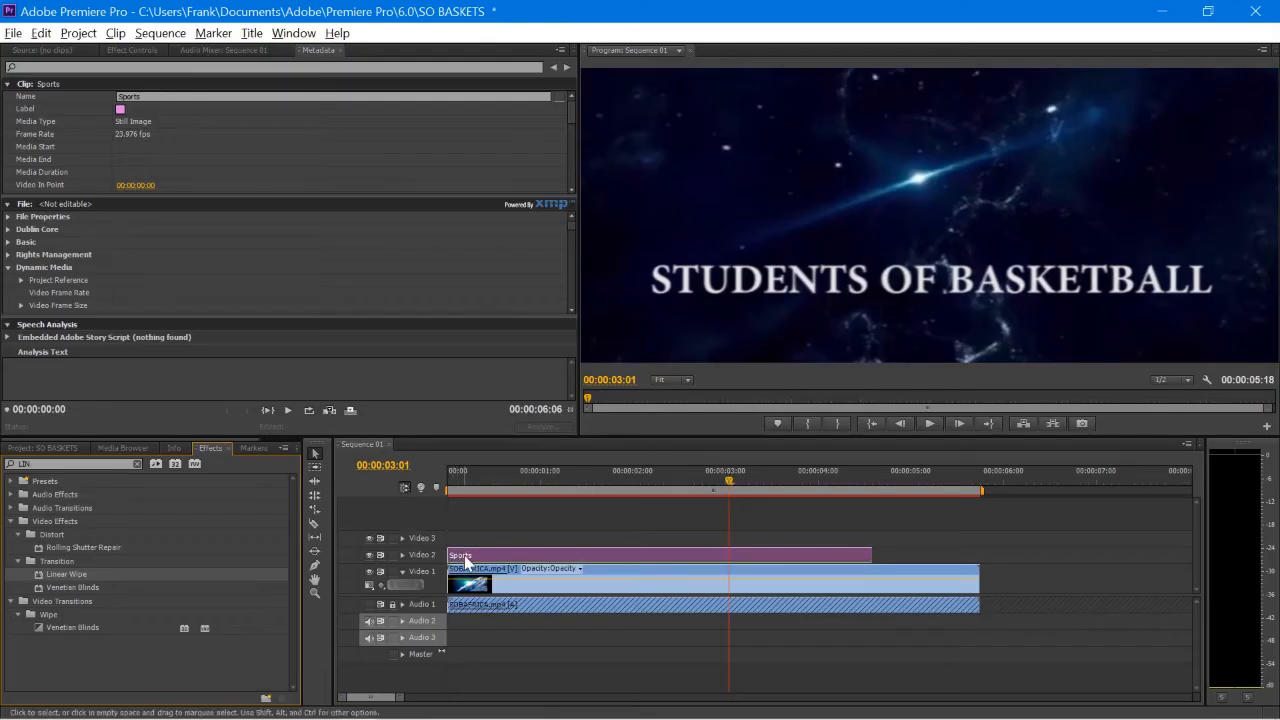
# Step: Set the Linear Wipe angle to 270° and its completion to 100%
pyautogui.click(133, 51)
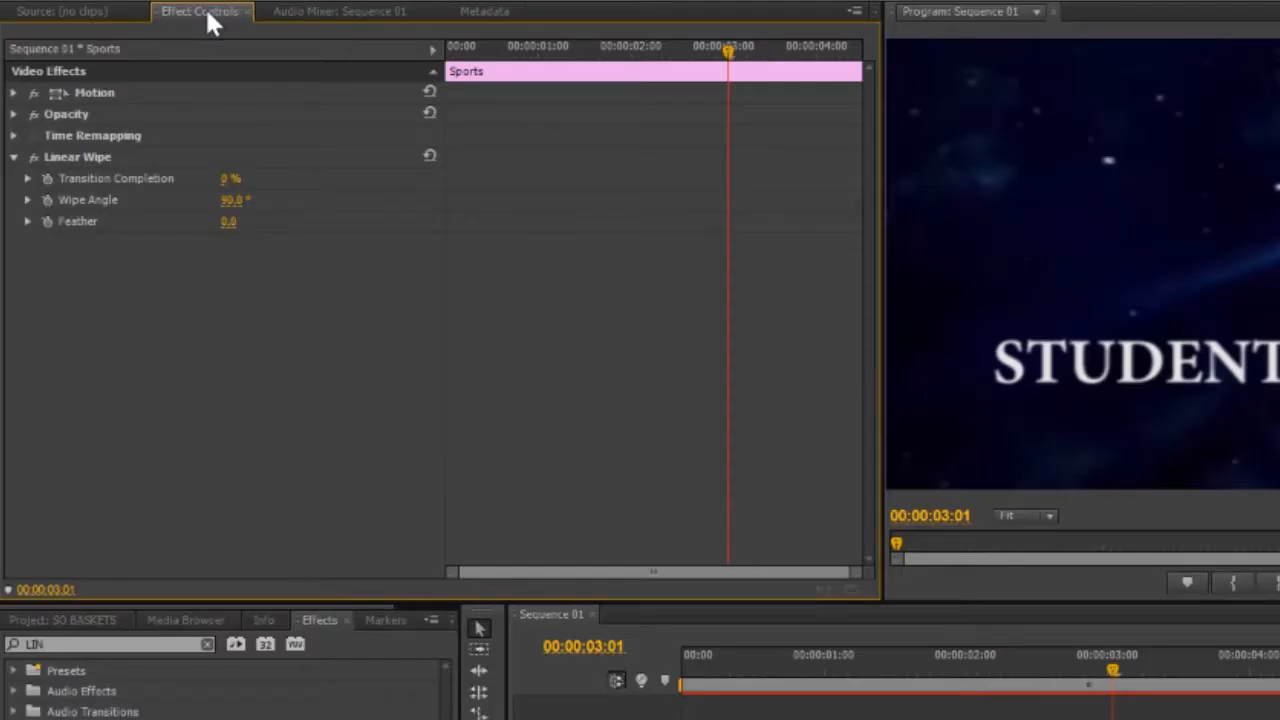
pyautogui.moveTo(230, 178); pyautogui.dragTo(264, 178)
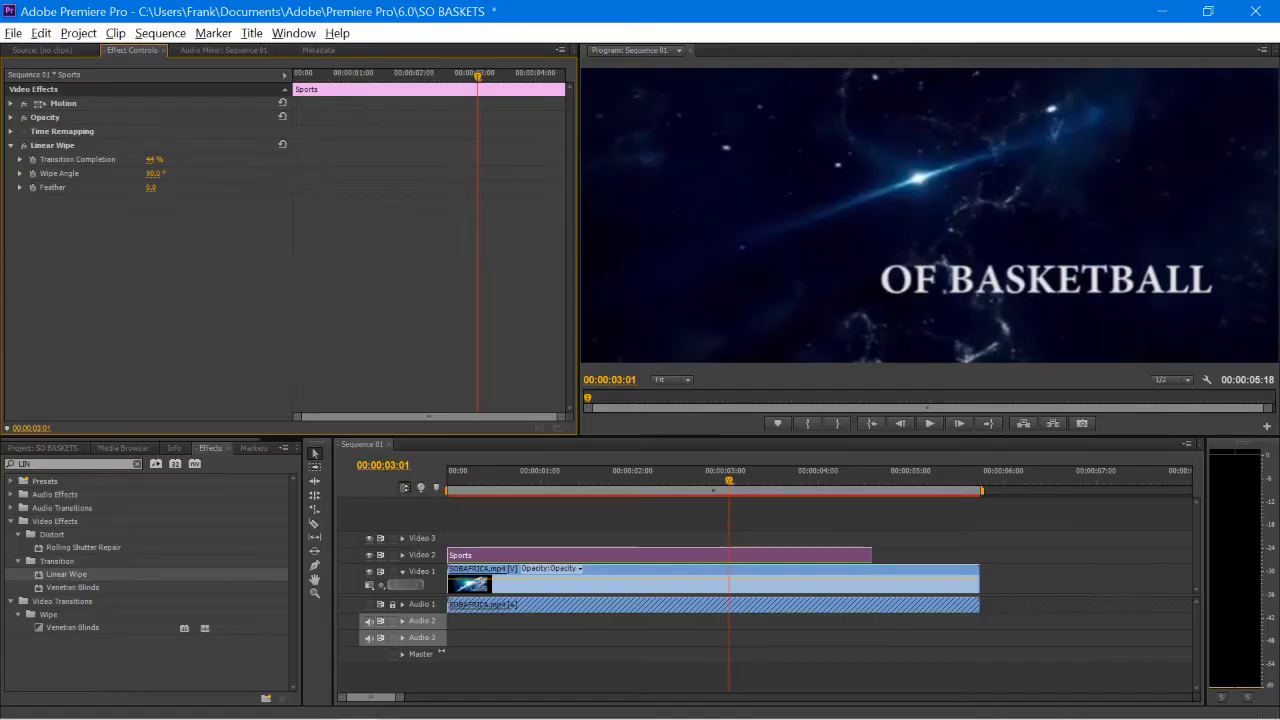
pyautogui.moveTo(186, 160); pyautogui.dragTo(152, 160)
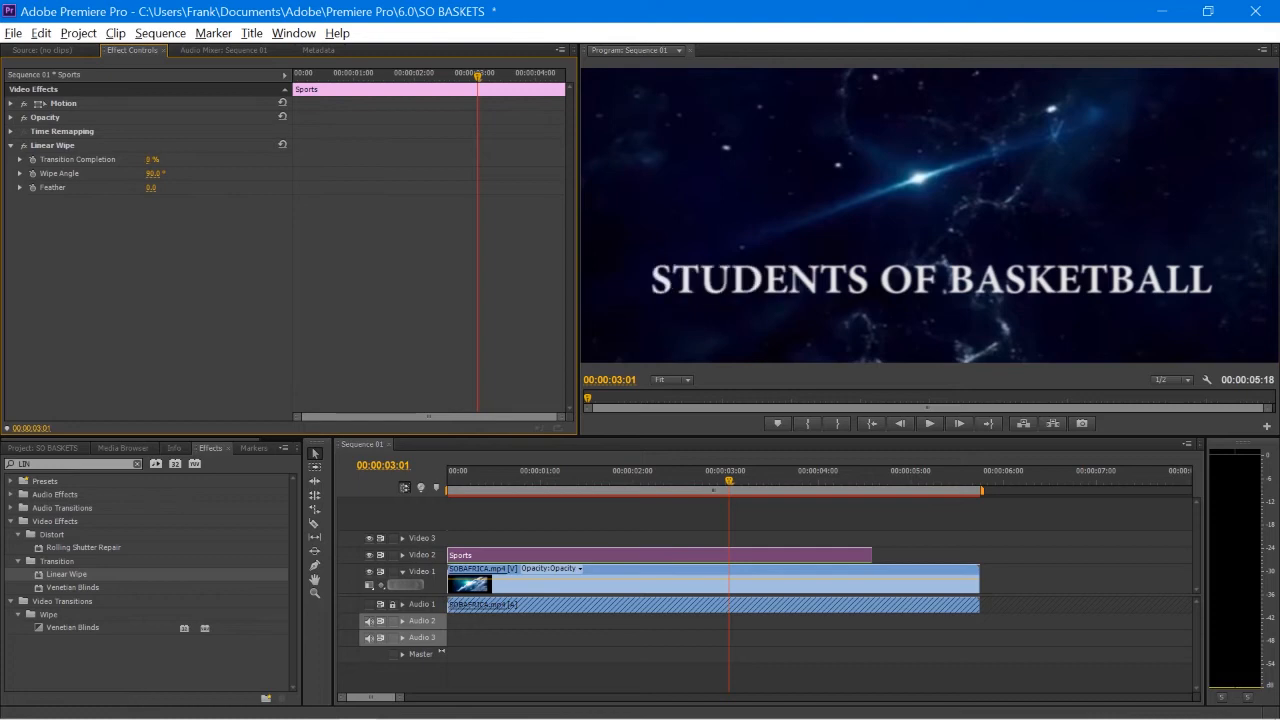
pyautogui.click(163, 173)
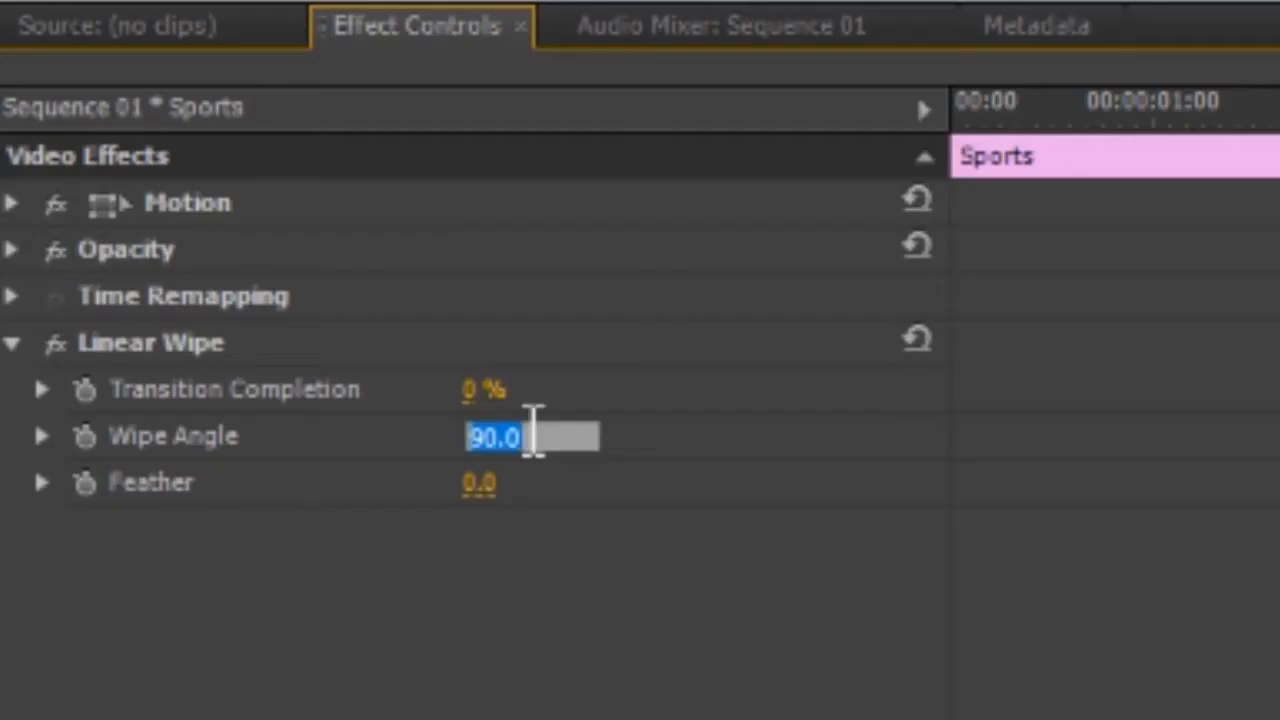
pyautogui.write('270')
pyautogui.press('Return')
pyautogui.moveTo(480, 393); pyautogui.dragTo(580, 393)
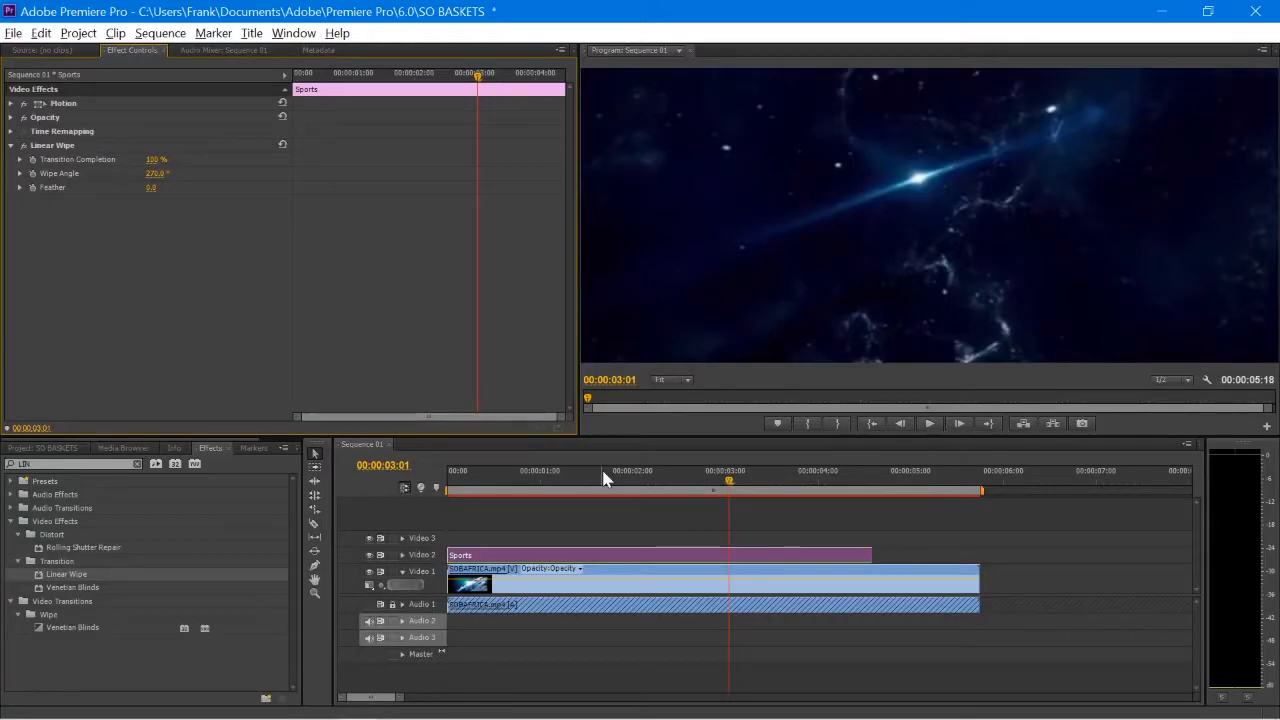
# Step: Keyframe Transition Completion from 100% at the sequence start down to 0% later on
pyautogui.moveTo(729, 484); pyautogui.dragTo(455, 484)
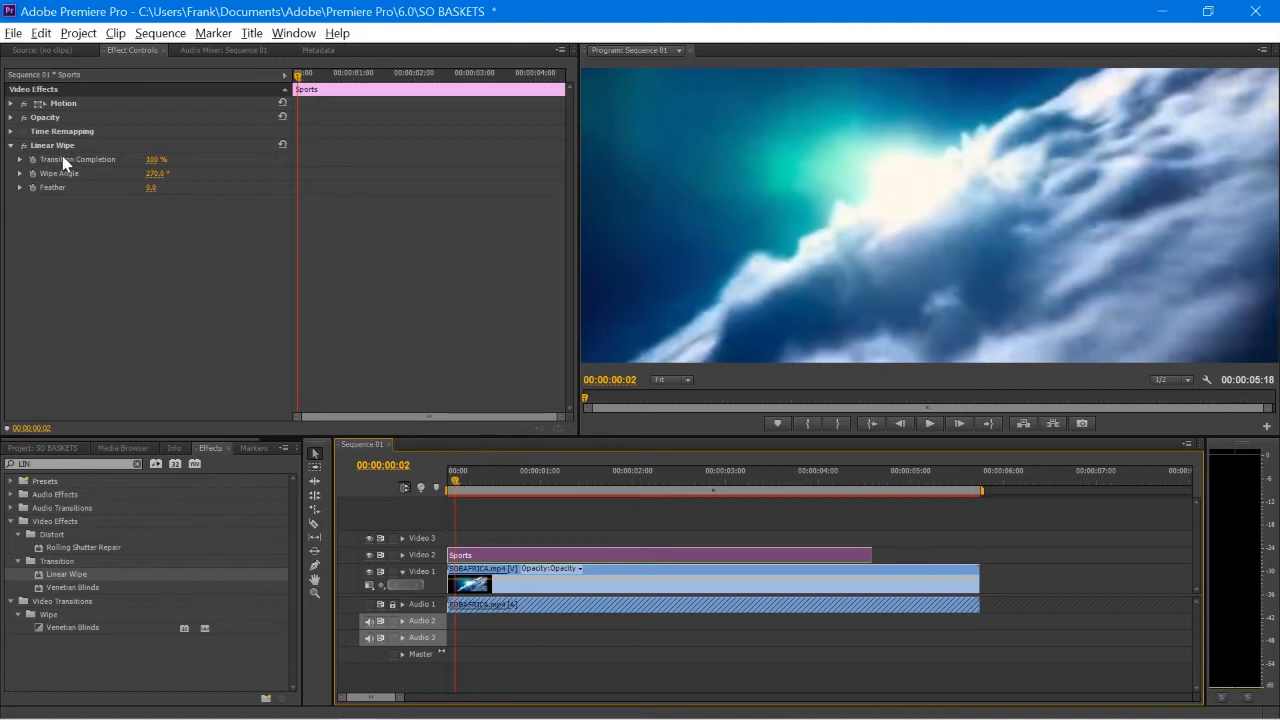
pyautogui.click(32, 160)
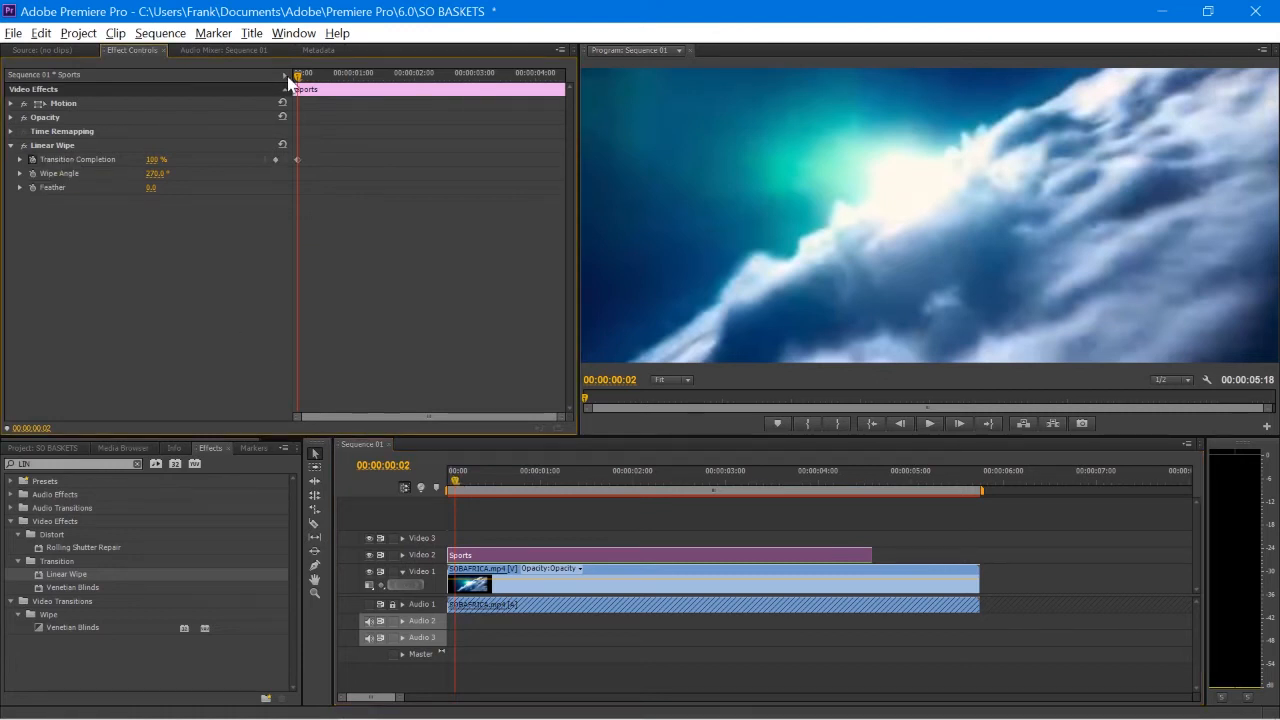
pyautogui.moveTo(457, 486); pyautogui.dragTo(849, 530)
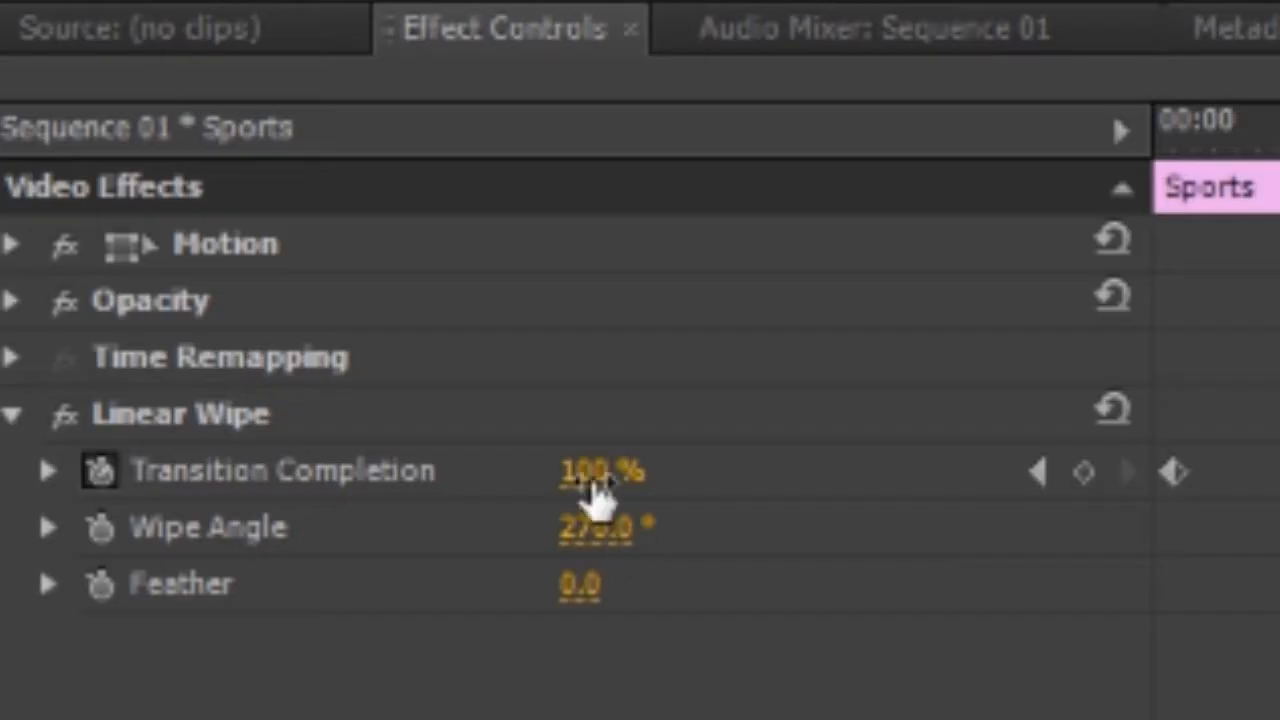
pyautogui.moveTo(148, 164); pyautogui.dragTo(157, 161)
pyautogui.click(157, 161)
pyautogui.press('Return')
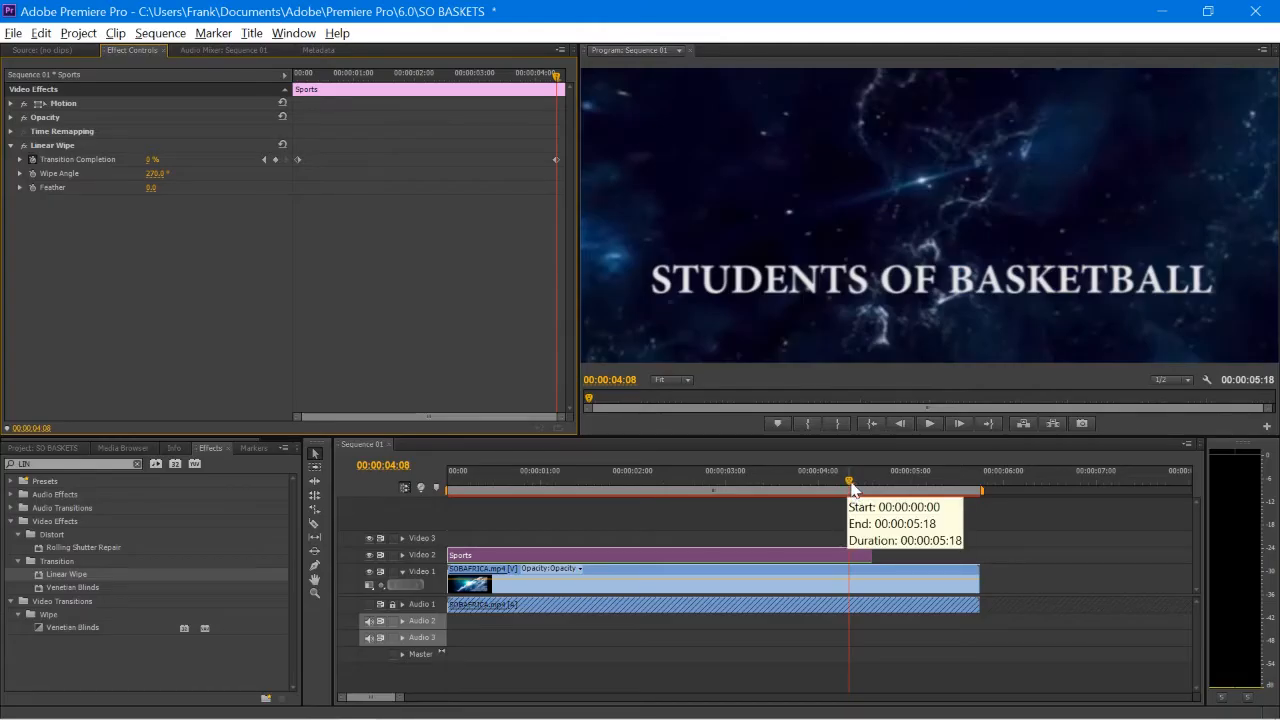
# Step: Drag the end completion keyframe earlier, previewing until the title types on faster
pyautogui.moveTo(851, 488); pyautogui.dragTo(469, 500)
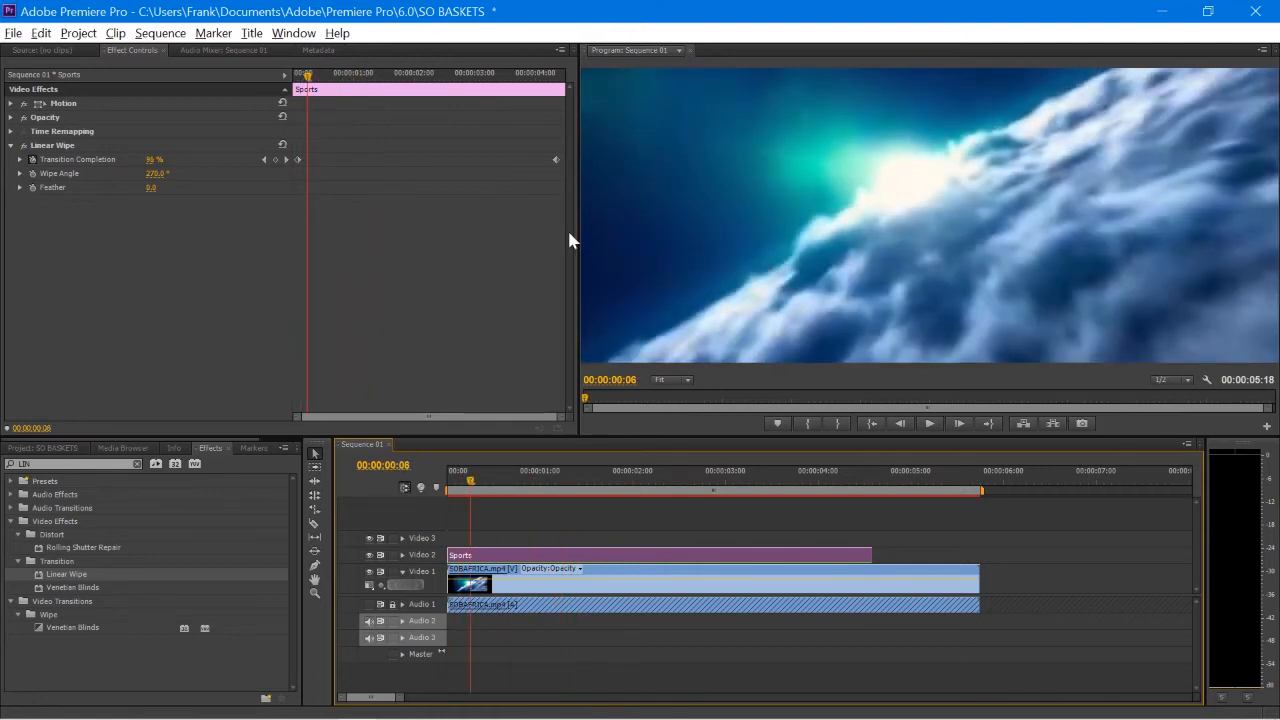
pyautogui.moveTo(557, 160); pyautogui.dragTo(528, 161)
pyautogui.press('space')
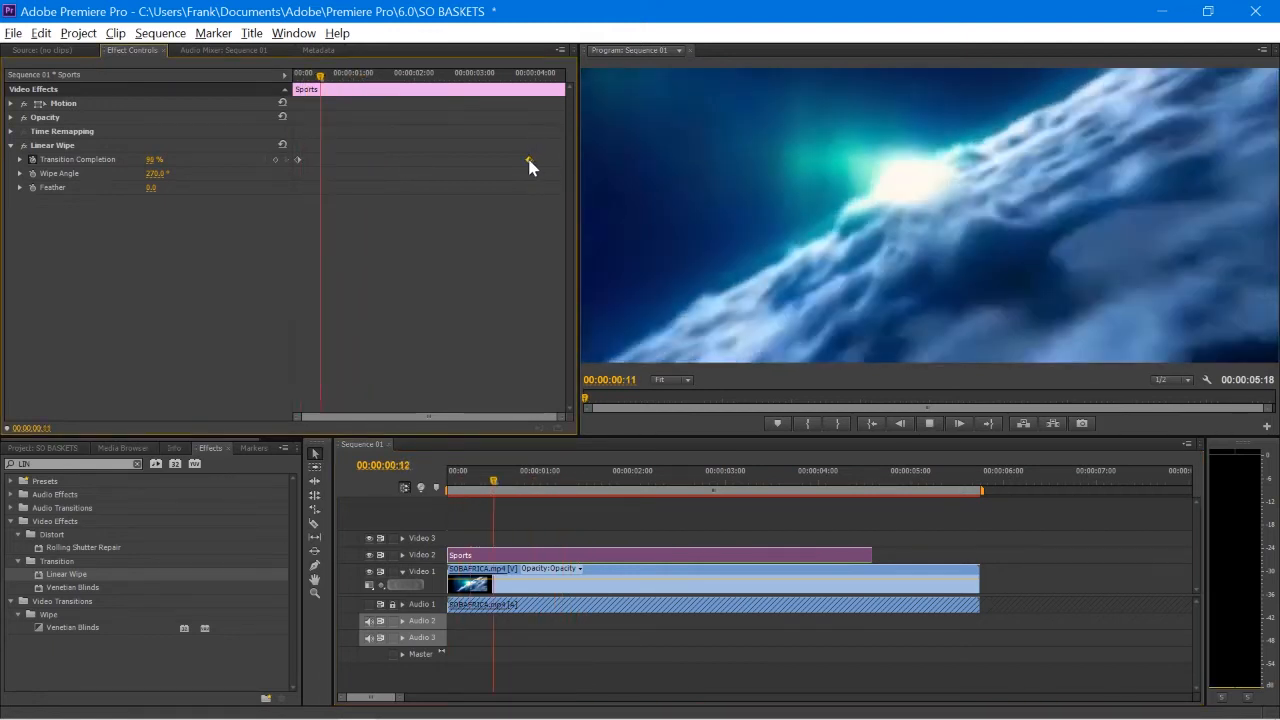
pyautogui.moveTo(529, 161); pyautogui.dragTo(506, 161)
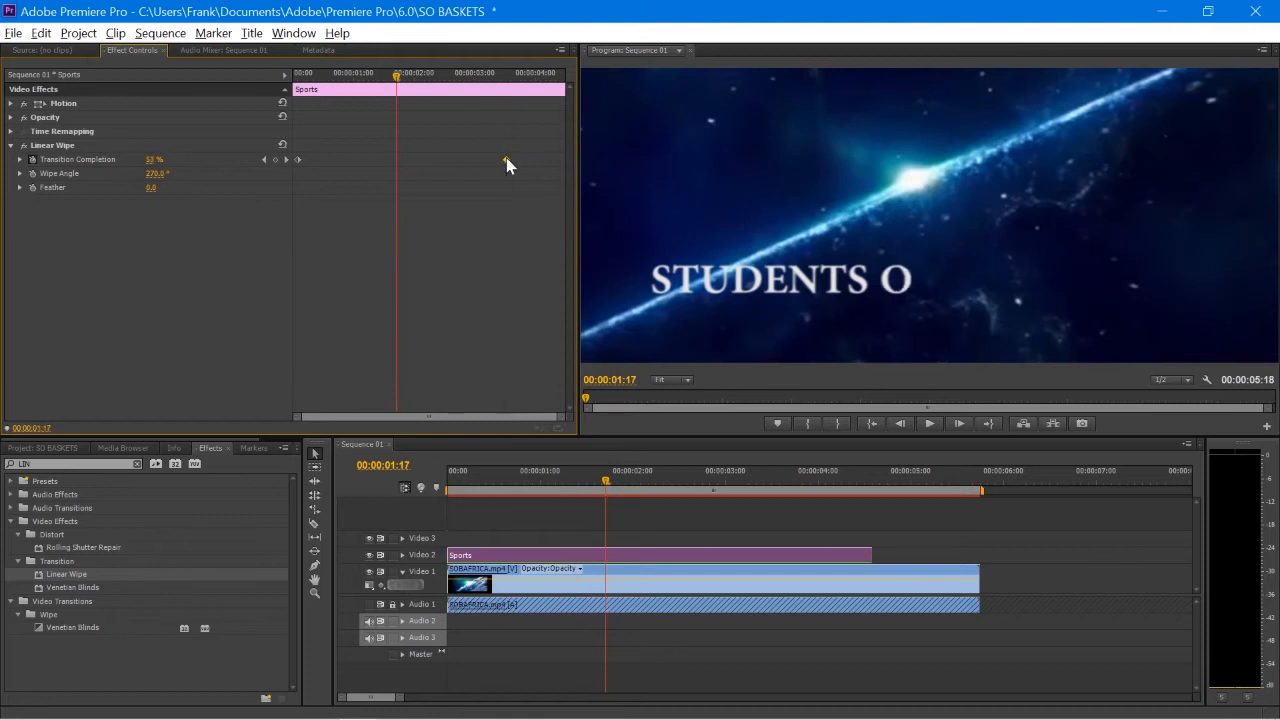
pyautogui.click(304, 78)
pyautogui.press('space')
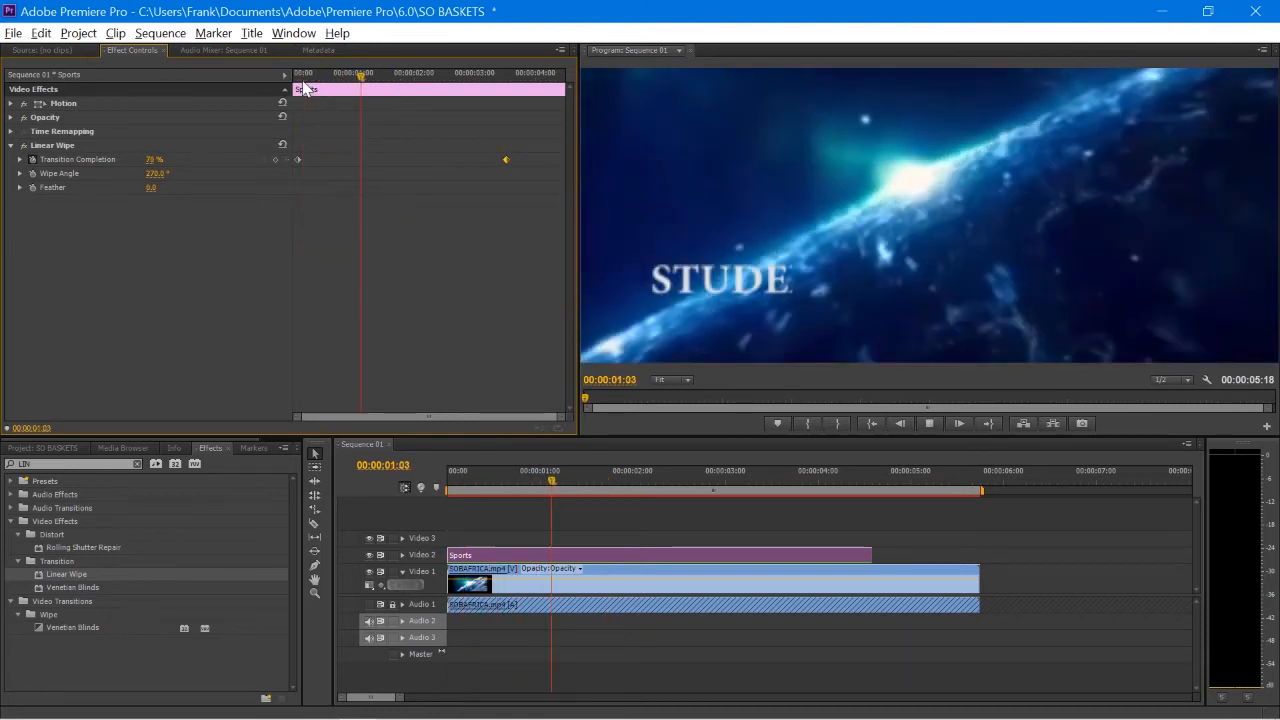
pyautogui.press('space')
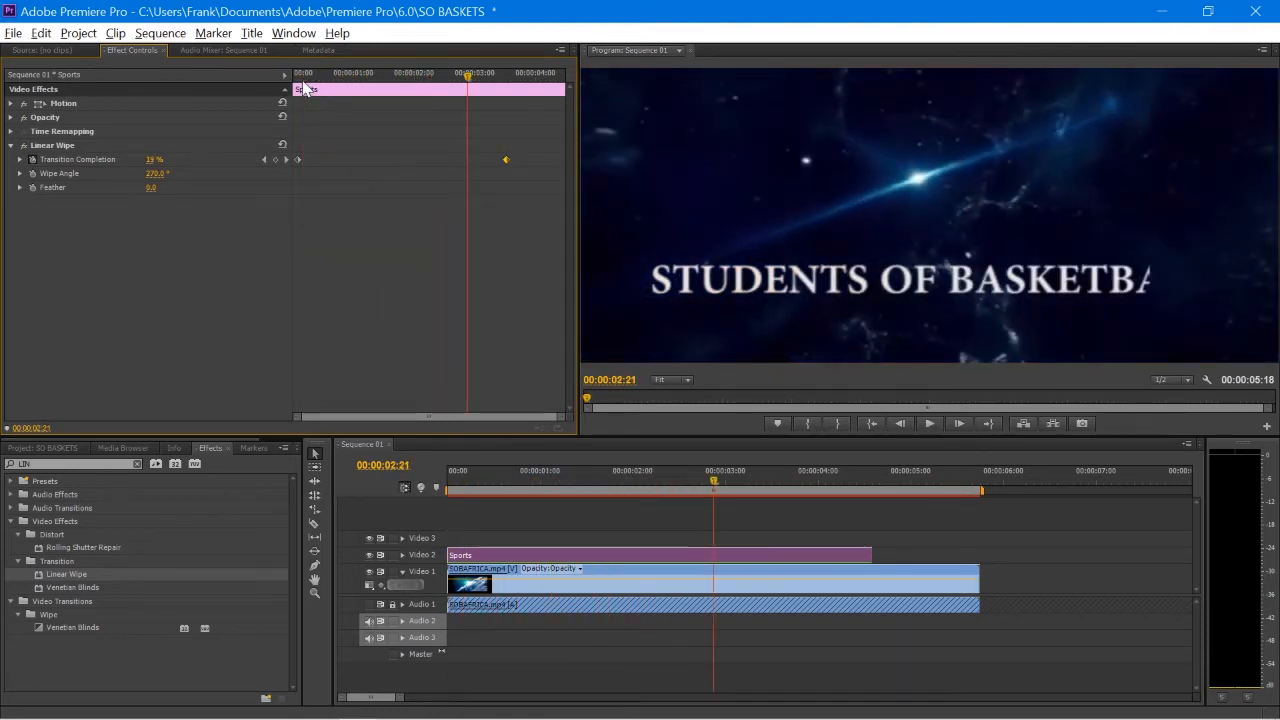
pyautogui.moveTo(505, 160); pyautogui.dragTo(496, 161)
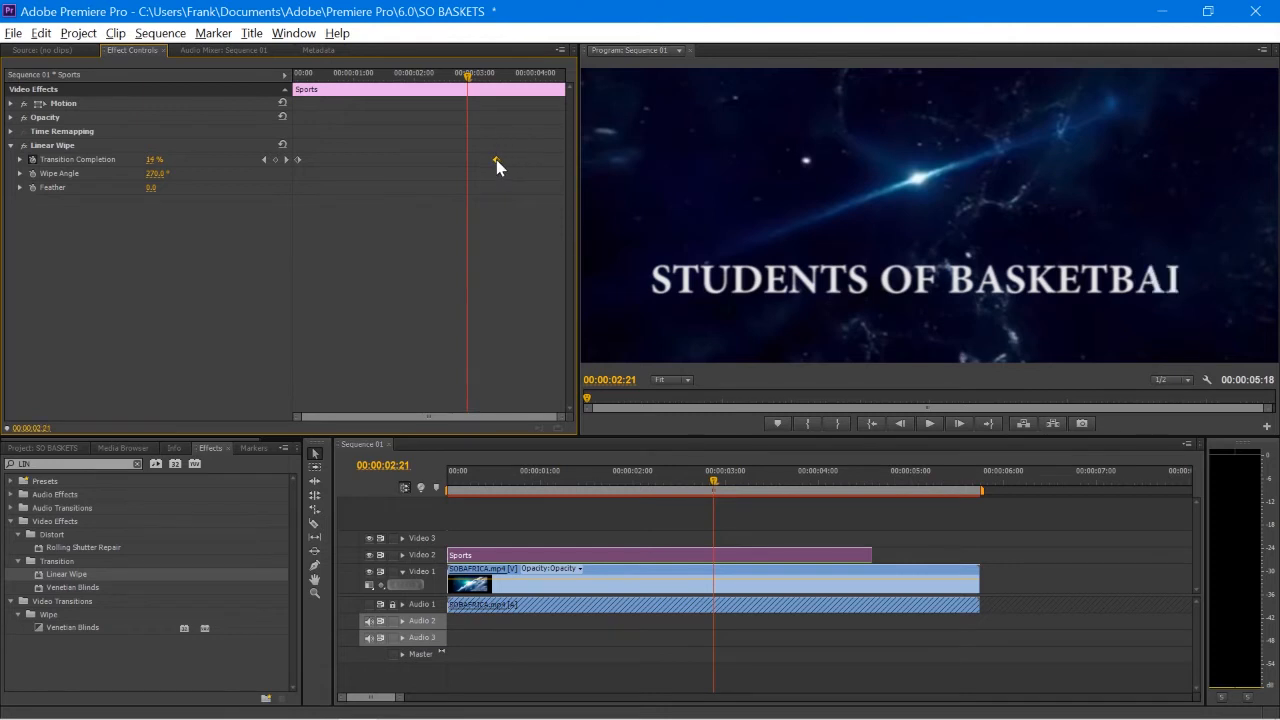
pyautogui.click(298, 78)
pyautogui.press('space')
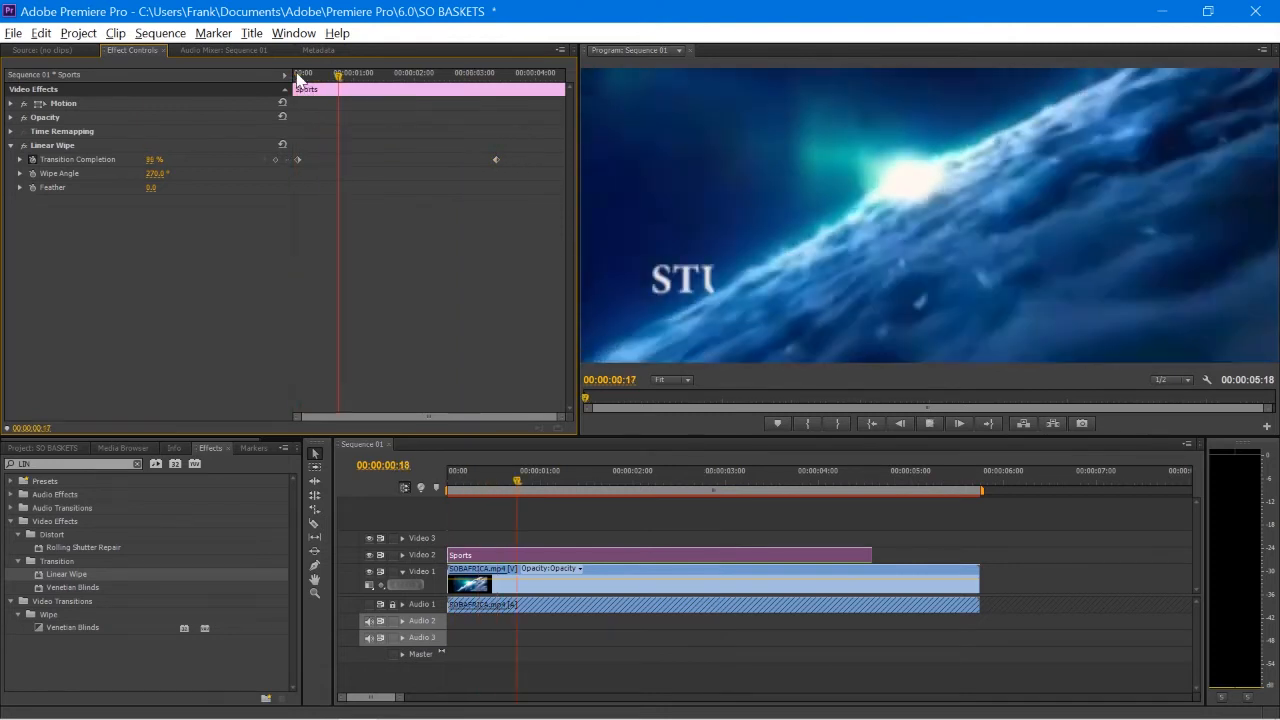
pyautogui.press('space')
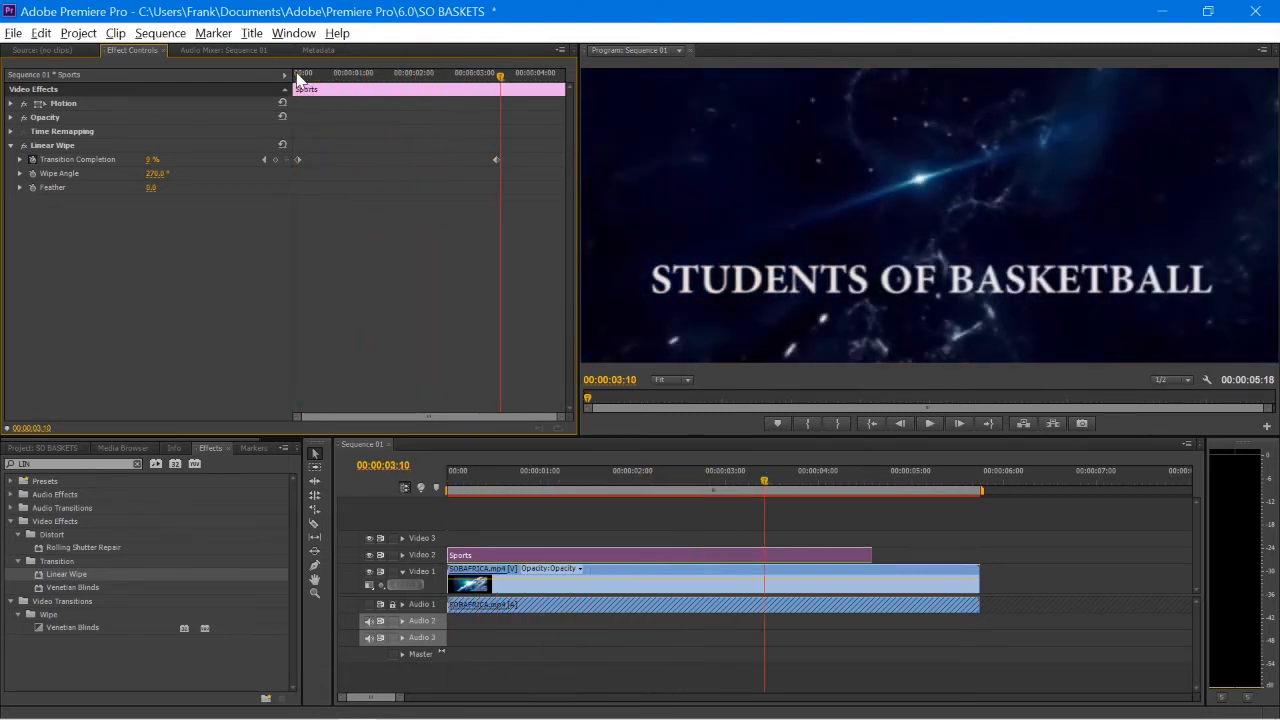
pyautogui.click(61, 449)
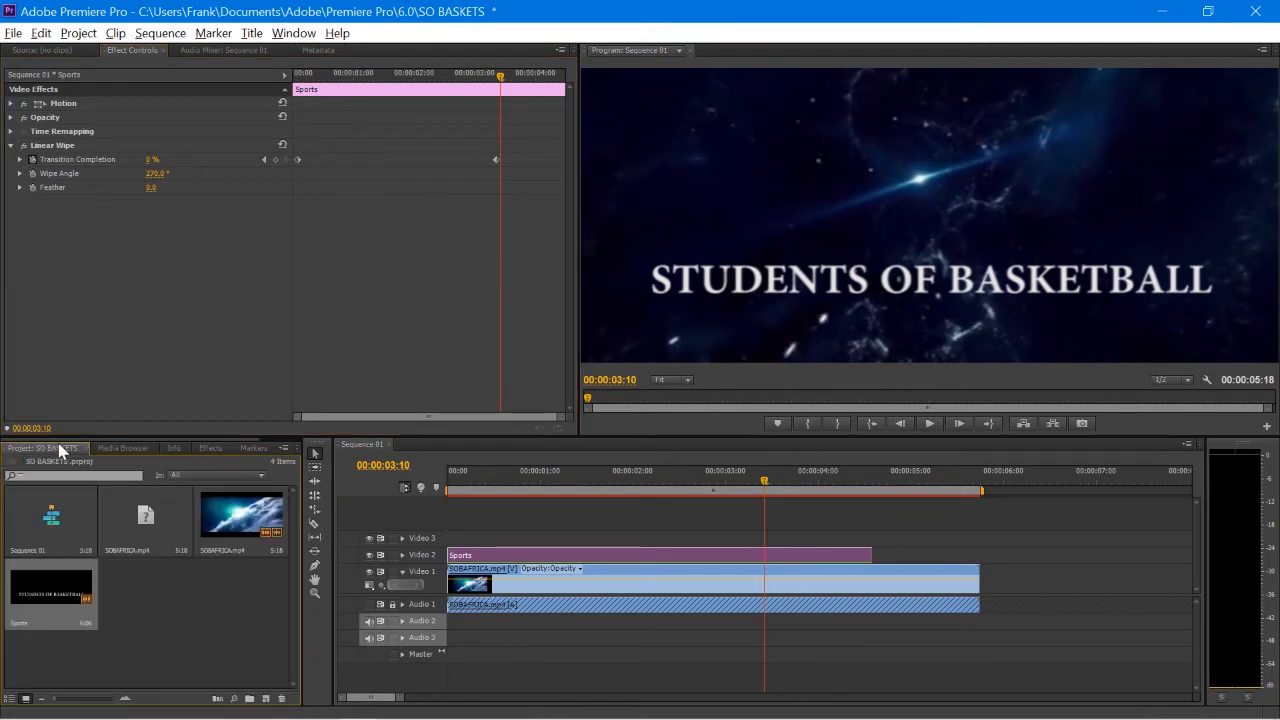
# Step: Create a Black Video item and place it on Video 3, trimmed to end with the title
pyautogui.click(266, 697)
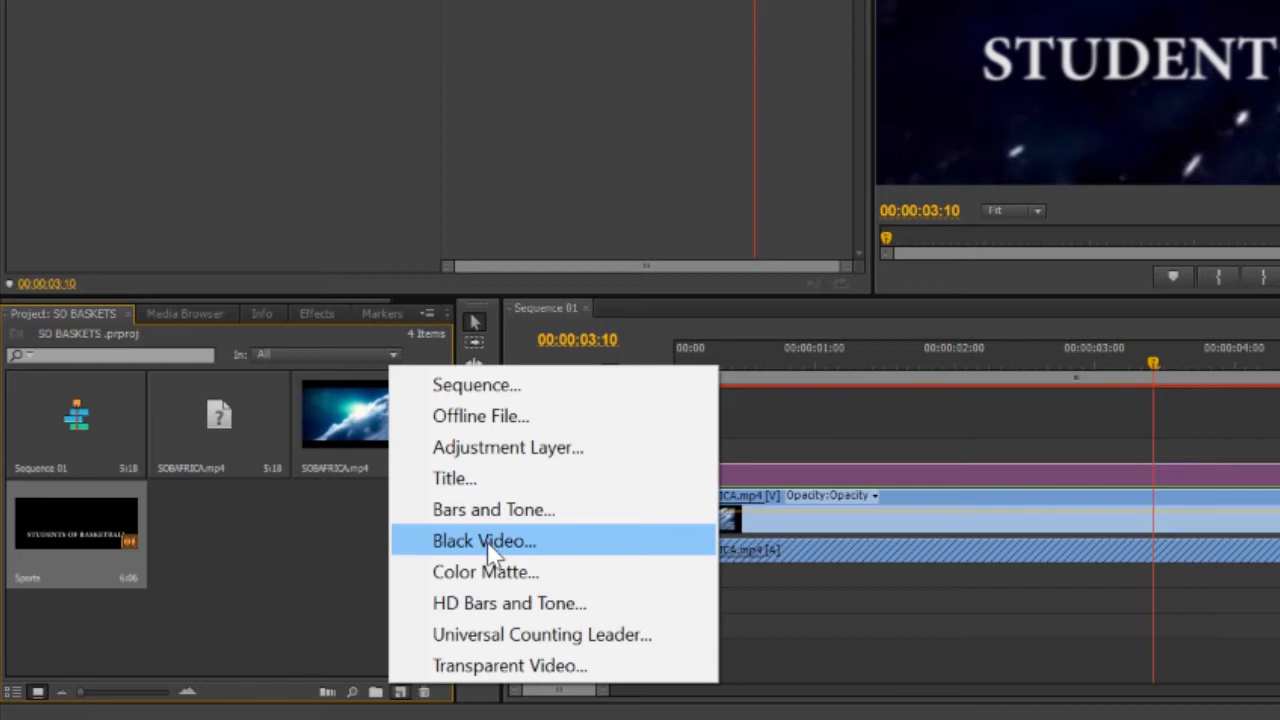
pyautogui.click(490, 545)
pyautogui.press('Return')
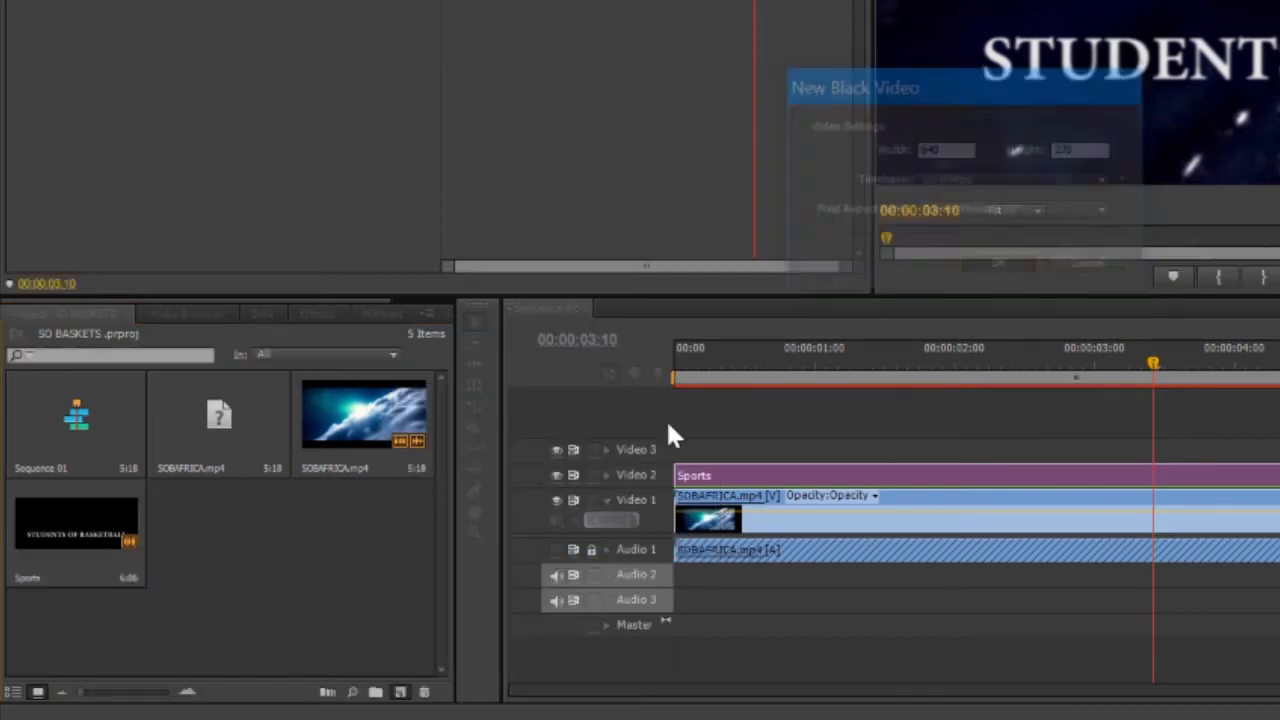
pyautogui.moveTo(195, 529); pyautogui.dragTo(675, 449)
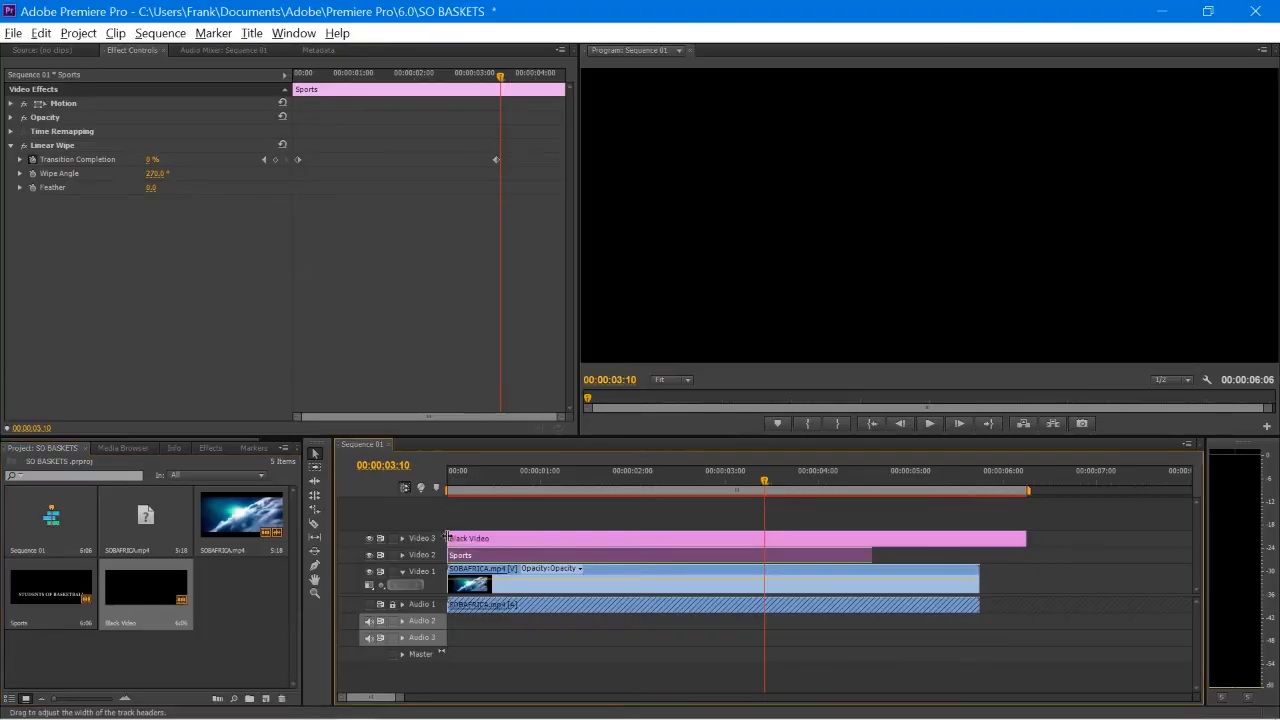
pyautogui.moveTo(1020, 535); pyautogui.dragTo(860, 536)
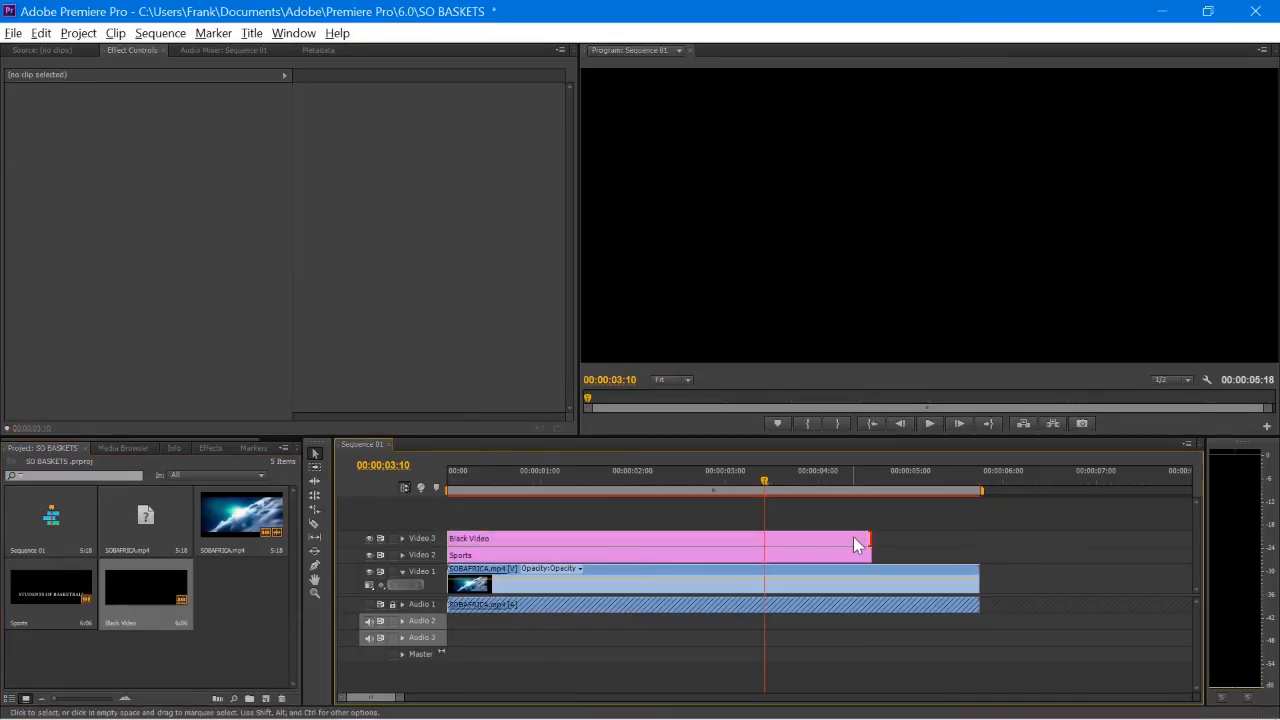
# Step: Turn off Uniform Scale in the Black Video's Motion properties
pyautogui.click(853, 536)
pyautogui.click(11, 104)
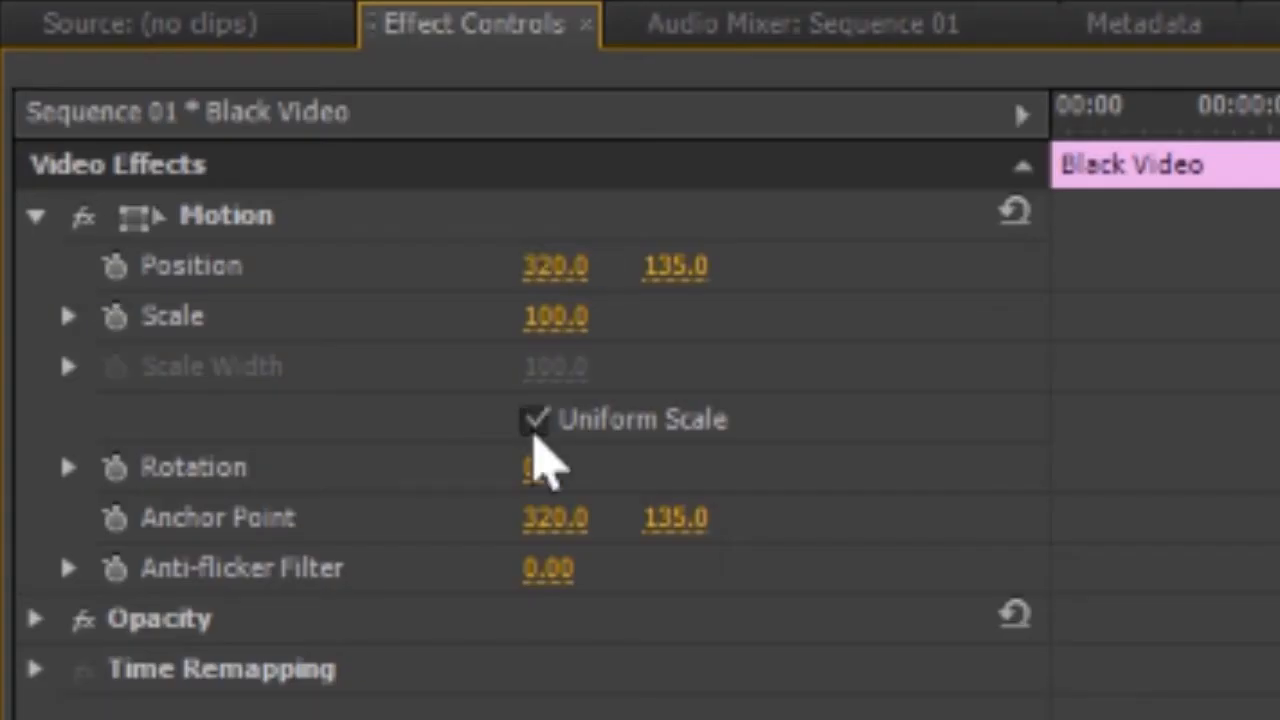
pyautogui.click(150, 160)
pyautogui.click(555, 366)
# Step: Set the Black Video's Scale Width to 0.4 and Scale Height to 15
pyautogui.write('0.4')
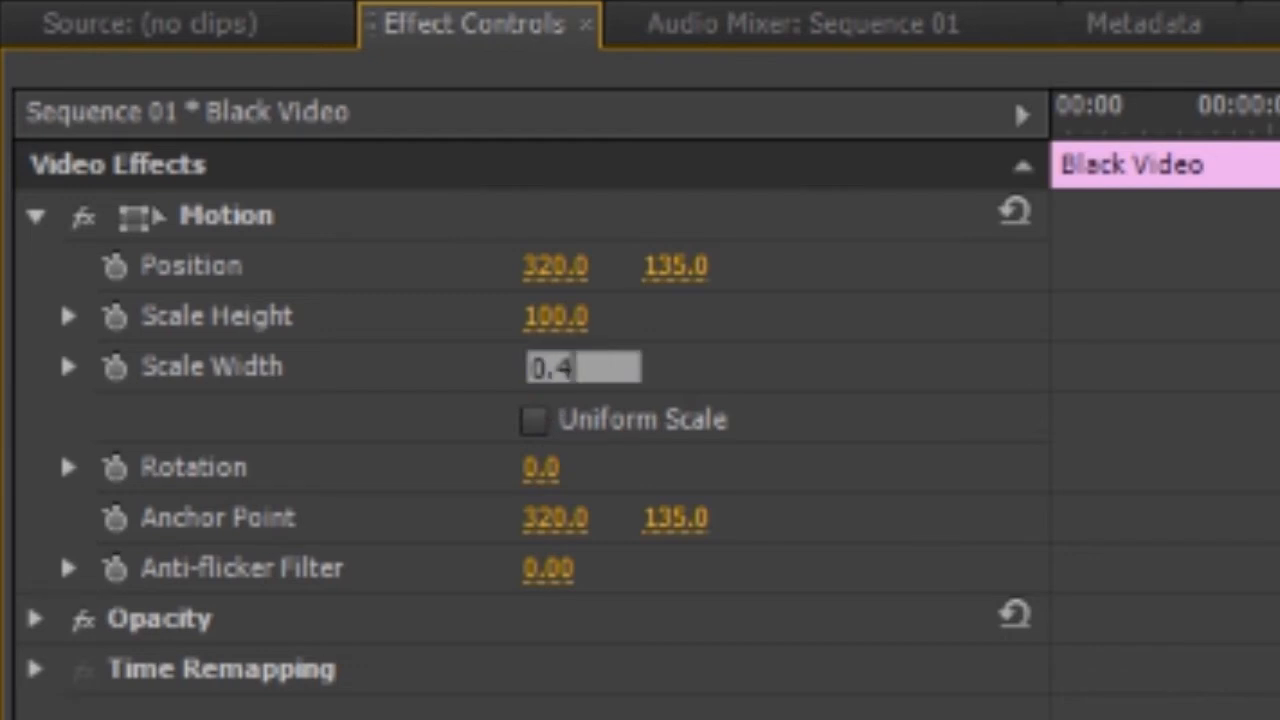
pyautogui.press('Return')
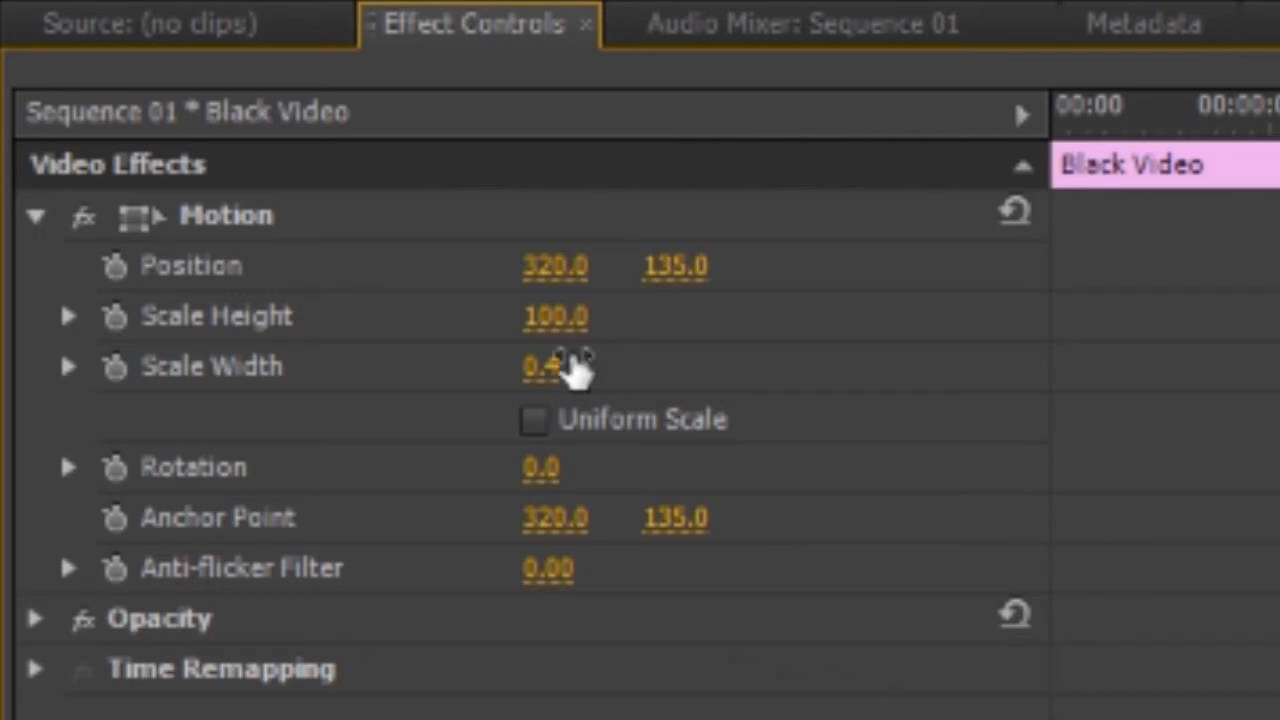
pyautogui.click(560, 330)
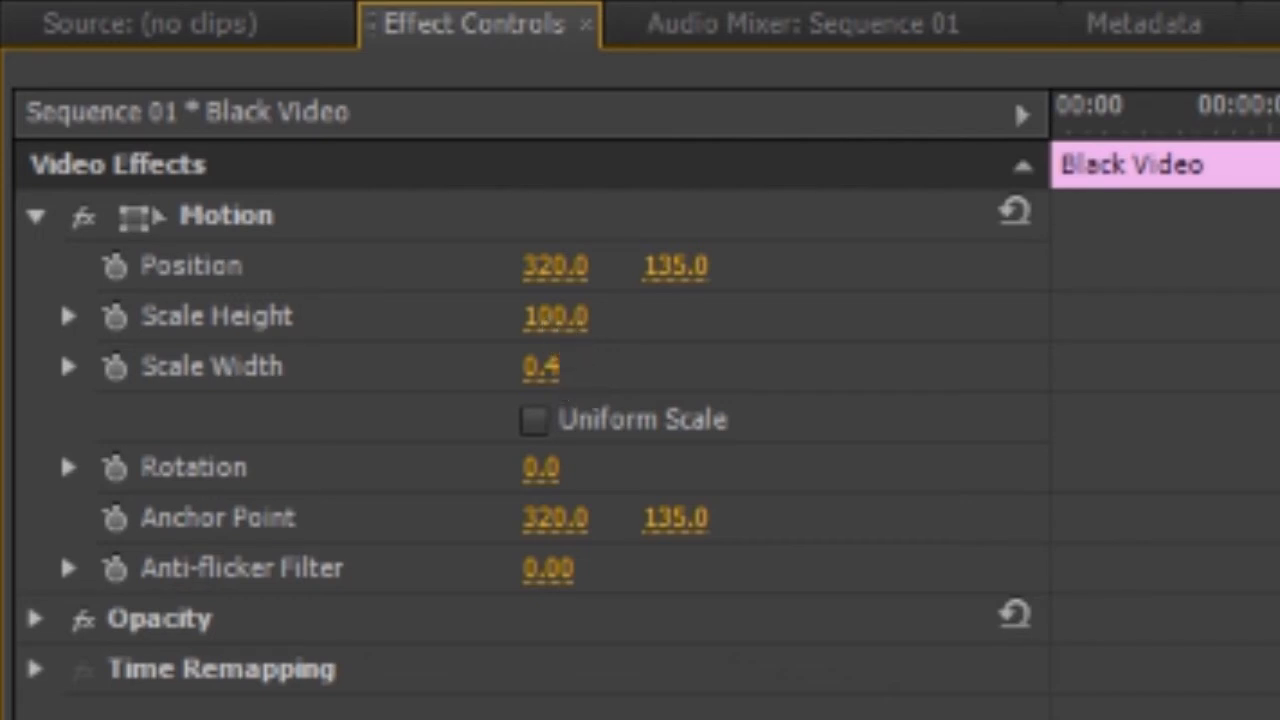
pyautogui.write('15')
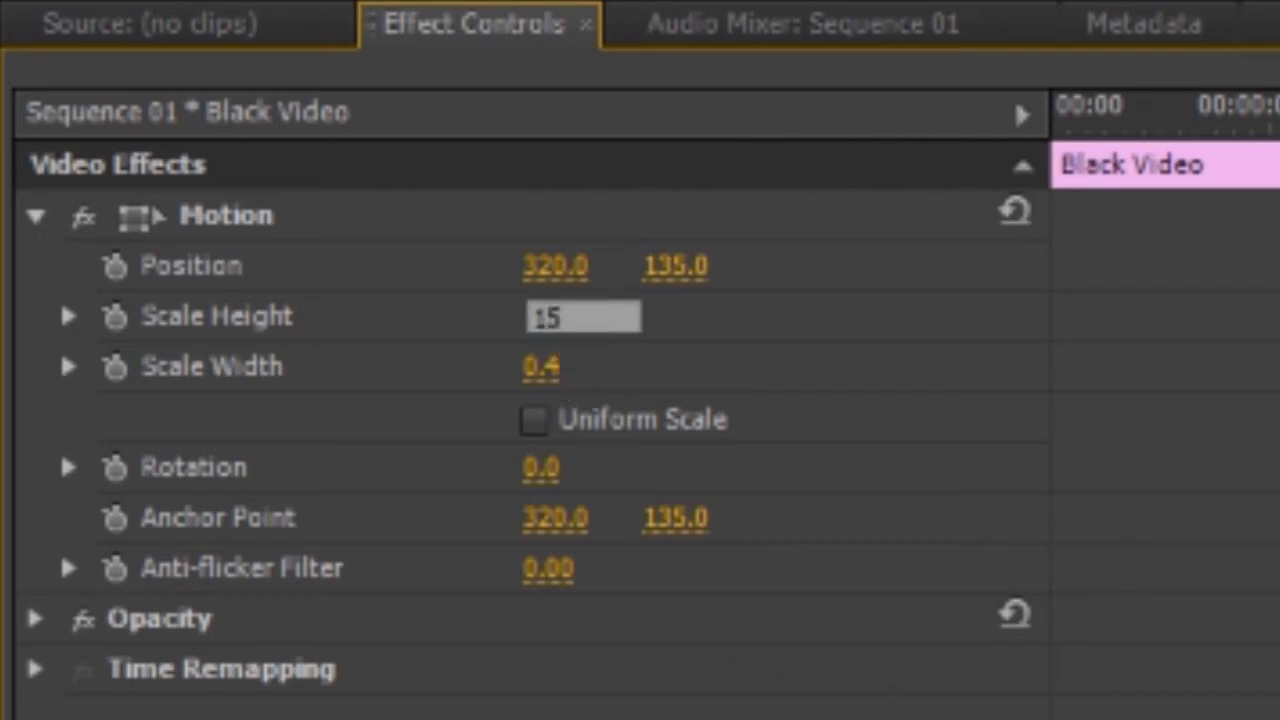
pyautogui.press('Return')
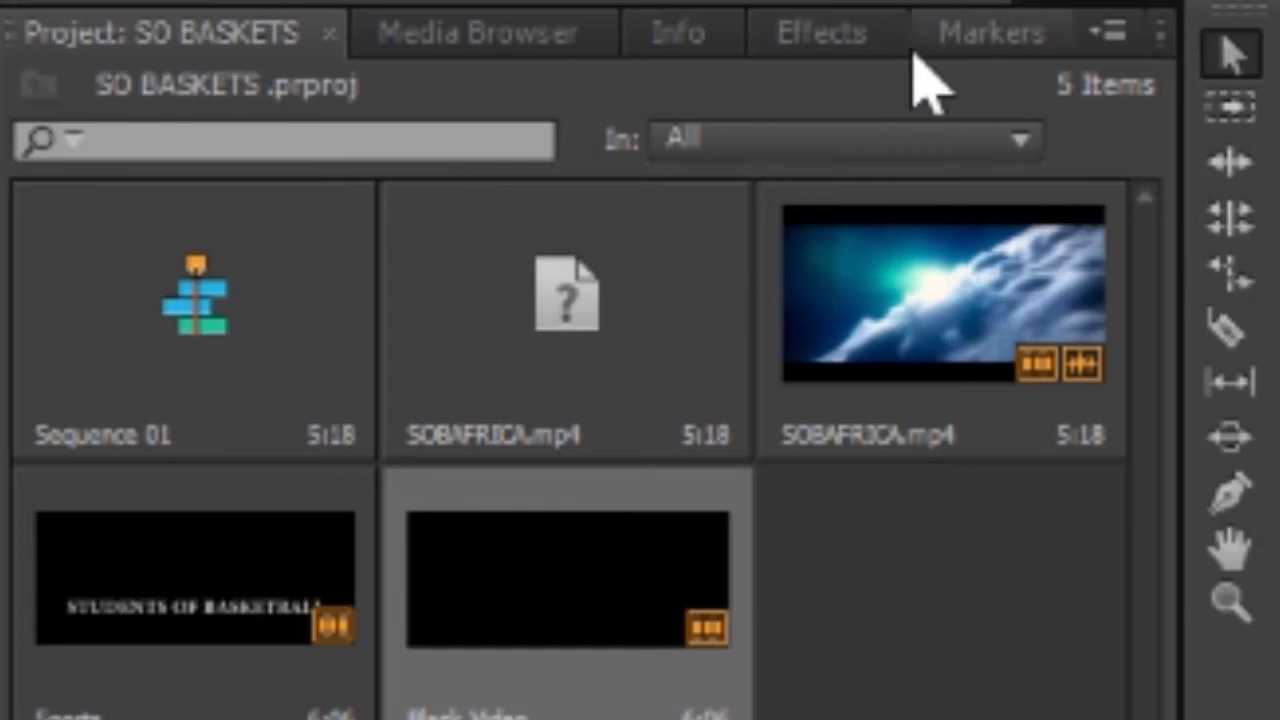
# Step: Apply the Tint effect to the Black Video and map black to white
pyautogui.click(855, 45)
pyautogui.click(467, 100)
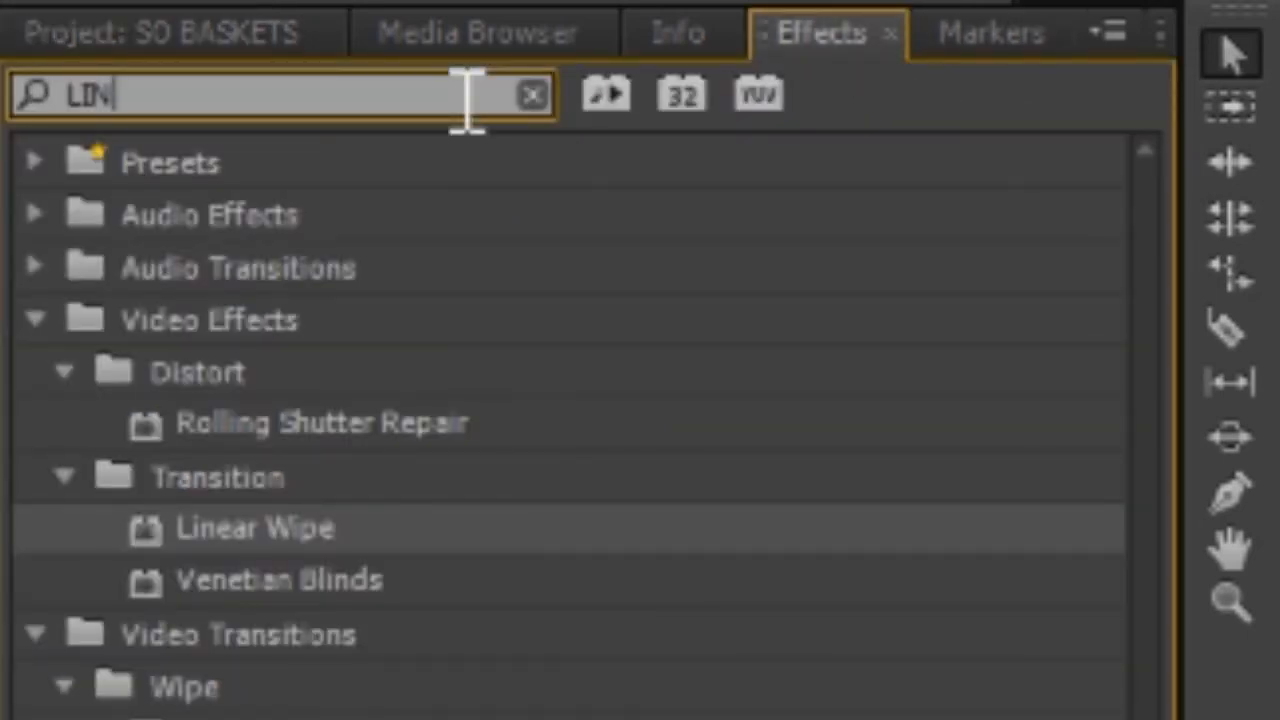
pyautogui.press('BackSpace')
pyautogui.press('BackSpace')
pyautogui.press('BackSpace')
pyautogui.write('tint')
pyautogui.moveTo(100, 548); pyautogui.dragTo(475, 545)
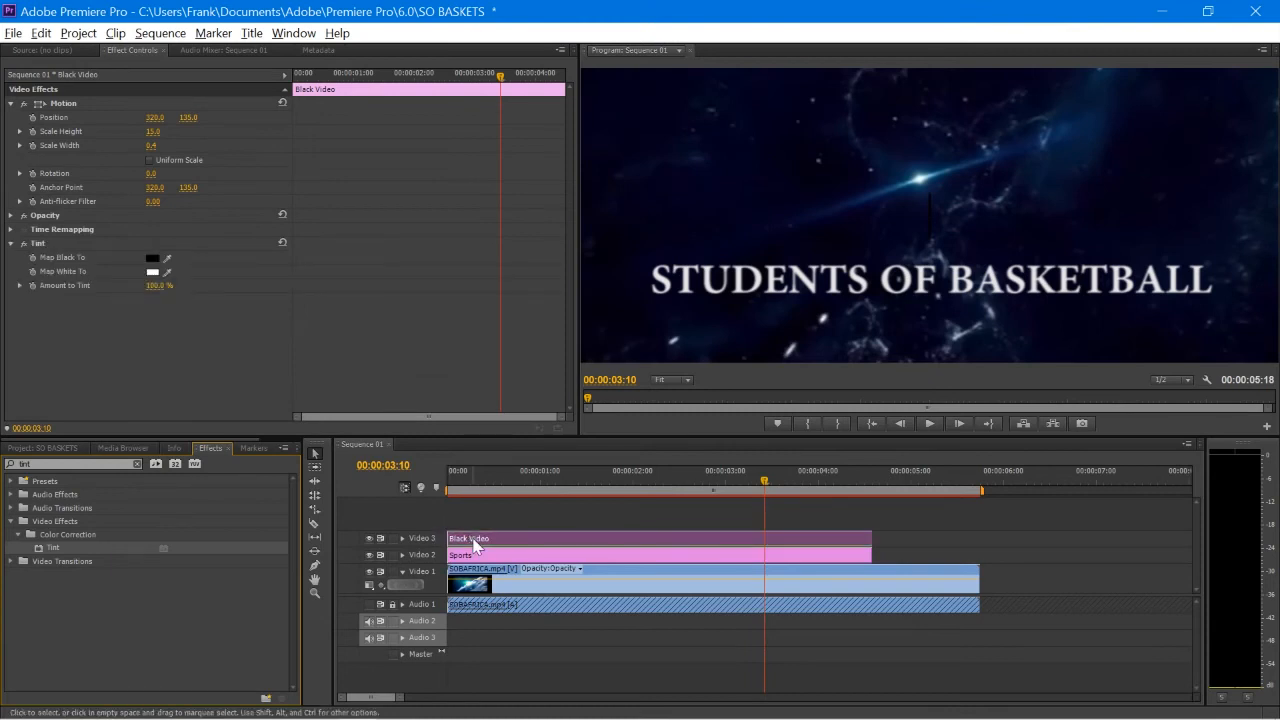
pyautogui.click(153, 258)
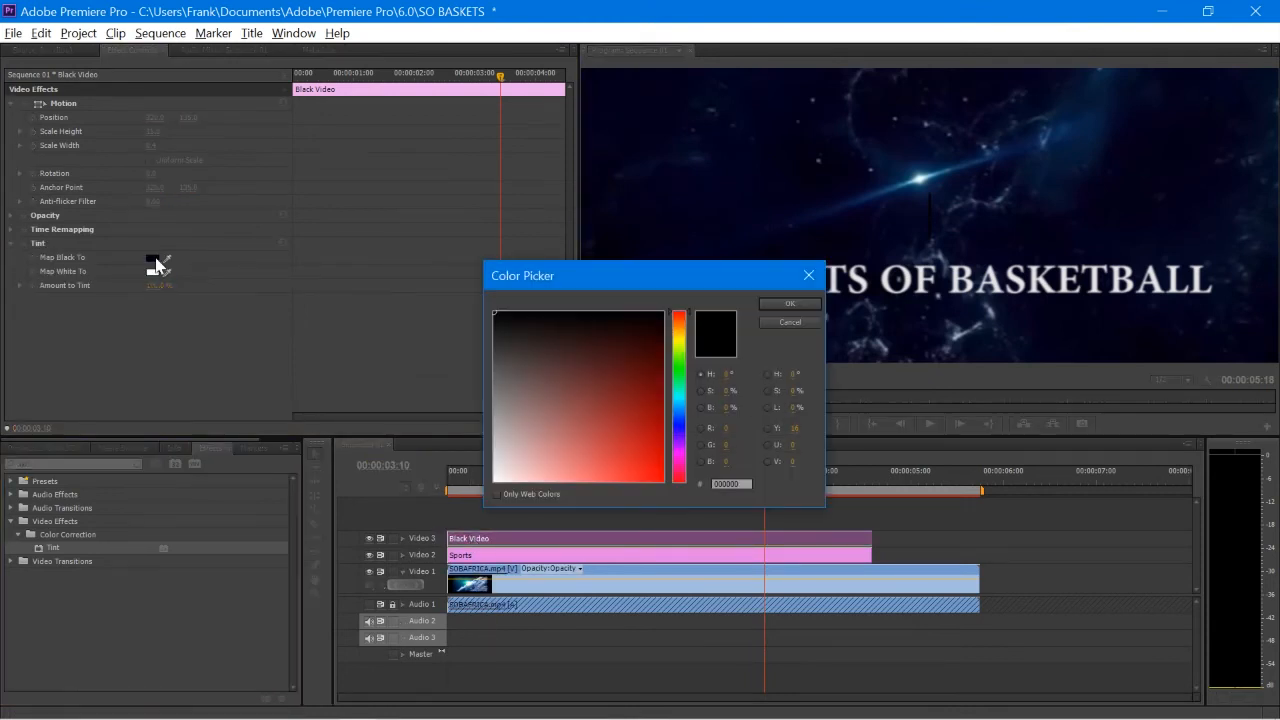
pyautogui.click(496, 480)
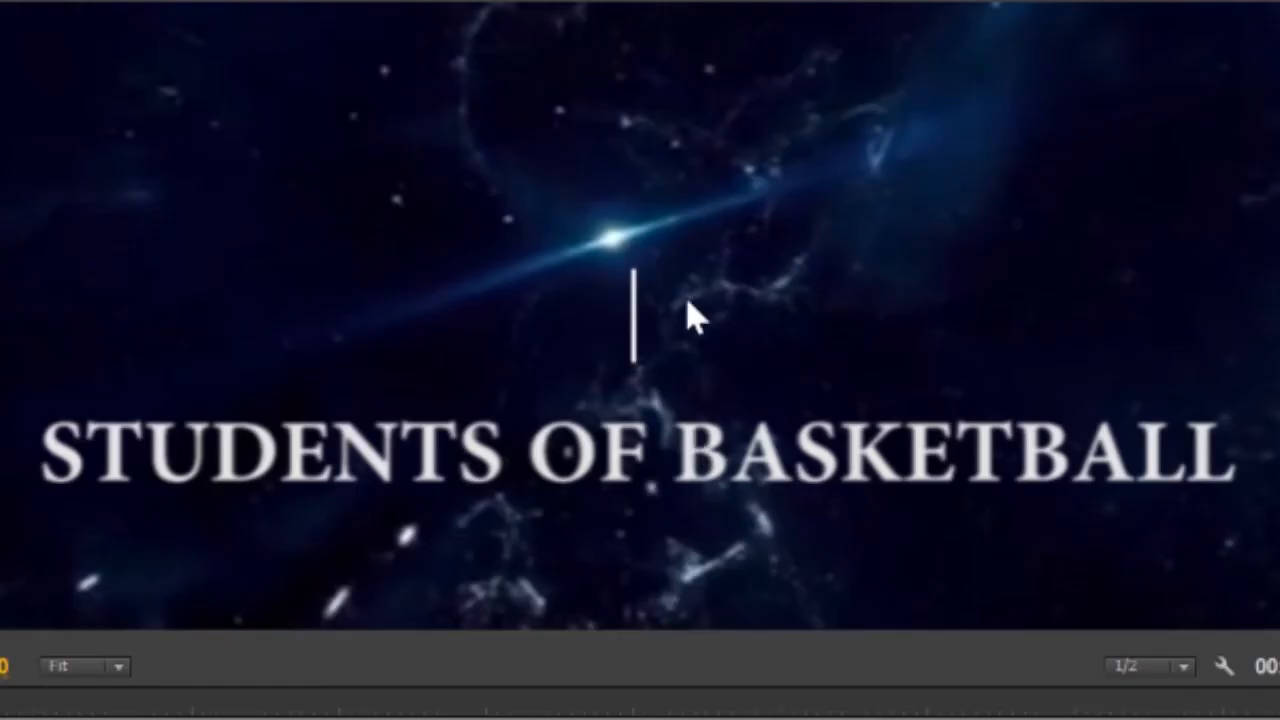
pyautogui.click(192, 117)
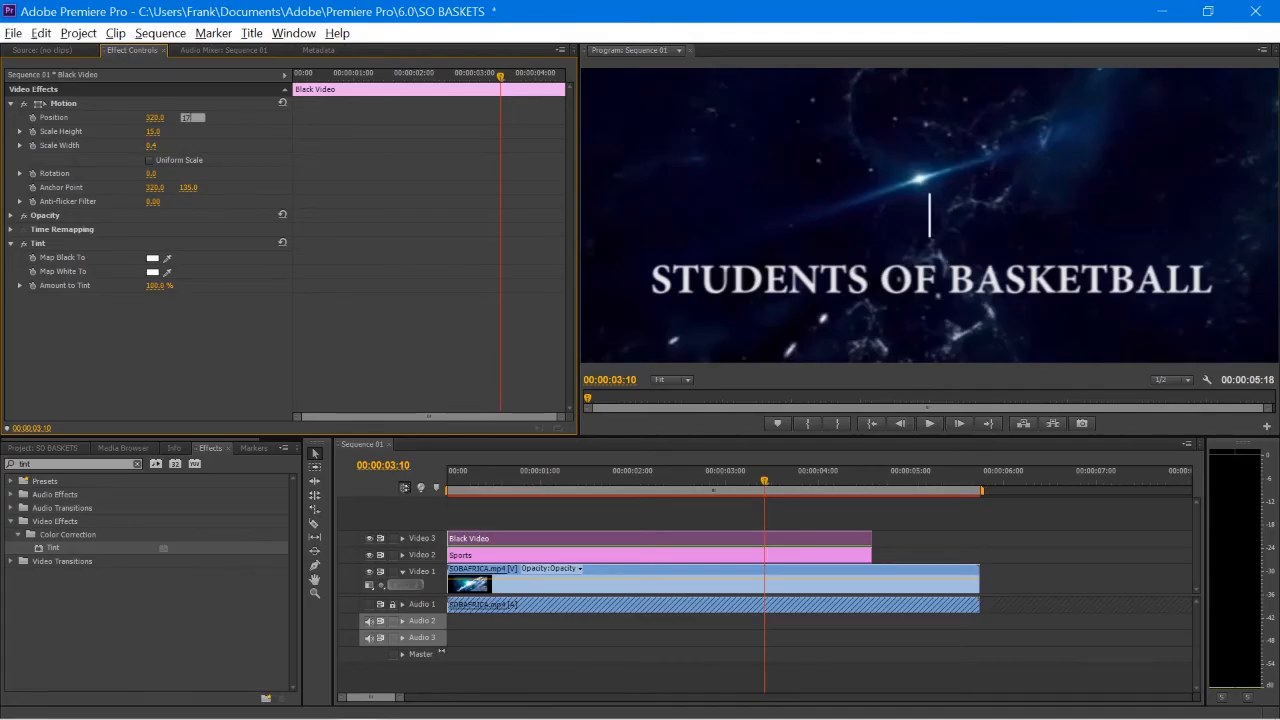
# Step: Position the white bar just before the S and set a starting Position keyframe
pyautogui.press('Return')
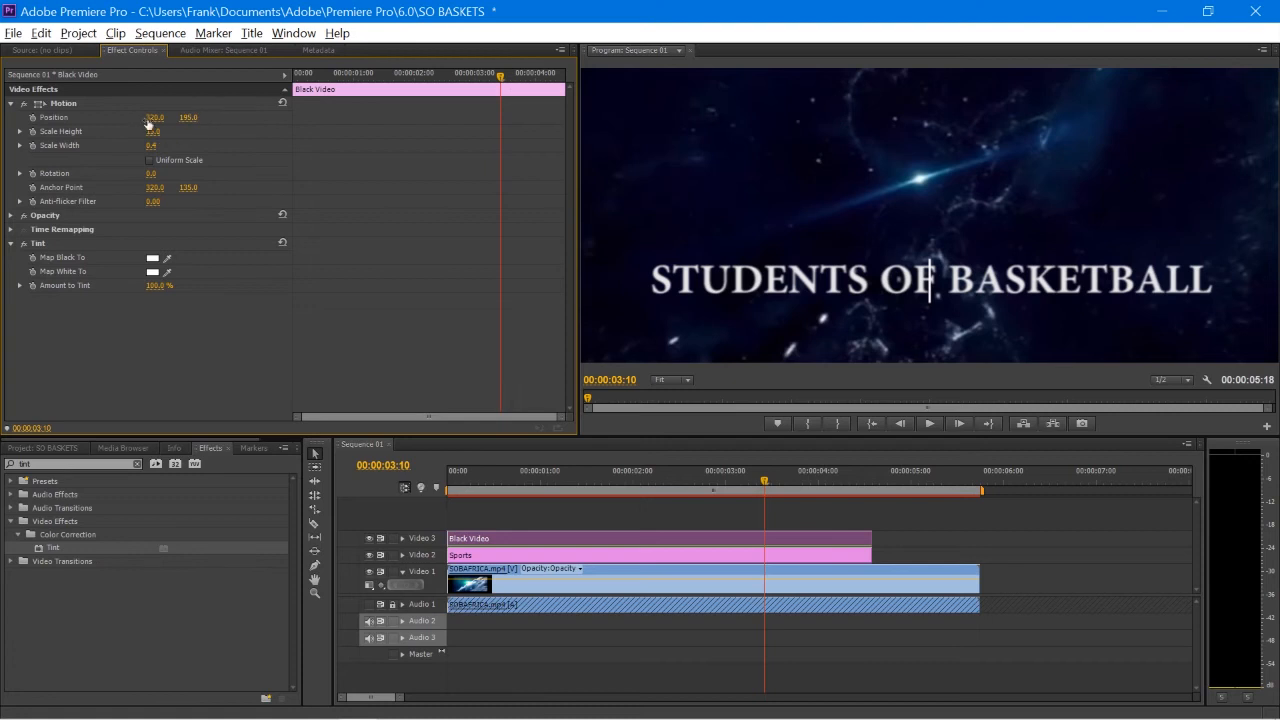
pyautogui.press('Return')
pyautogui.moveTo(766, 485); pyautogui.dragTo(485, 492)
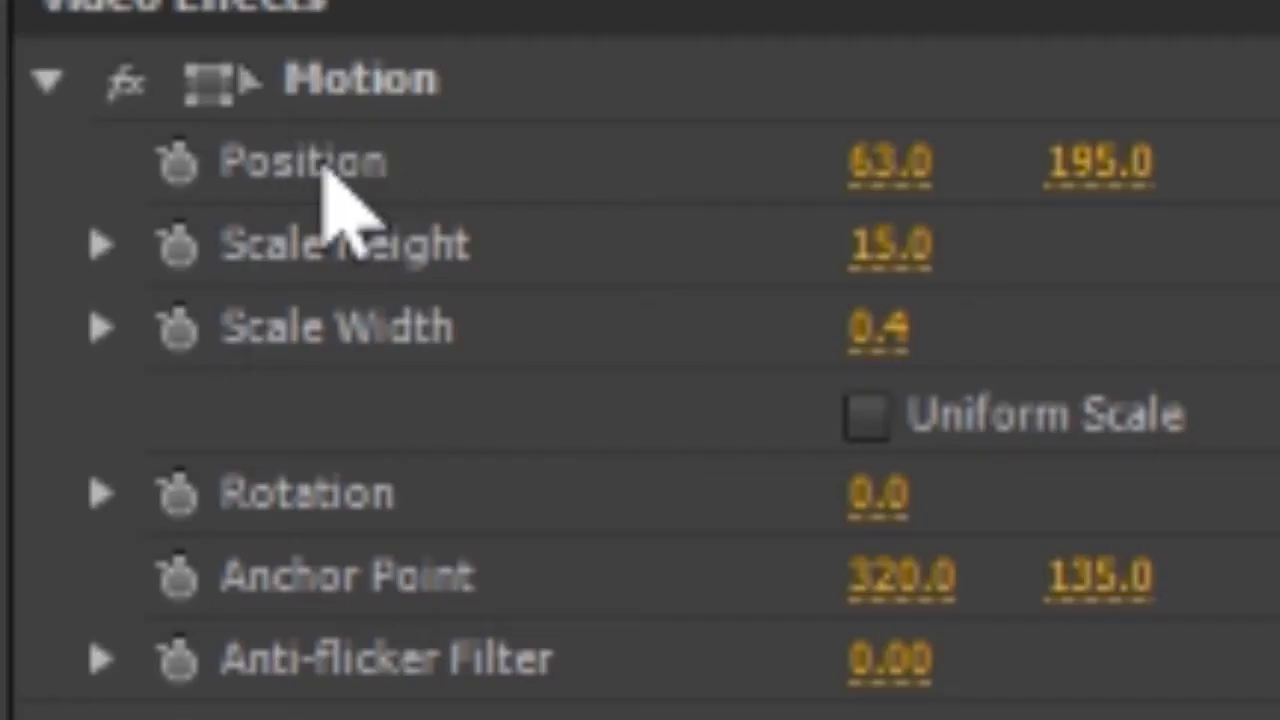
pyautogui.click(178, 163)
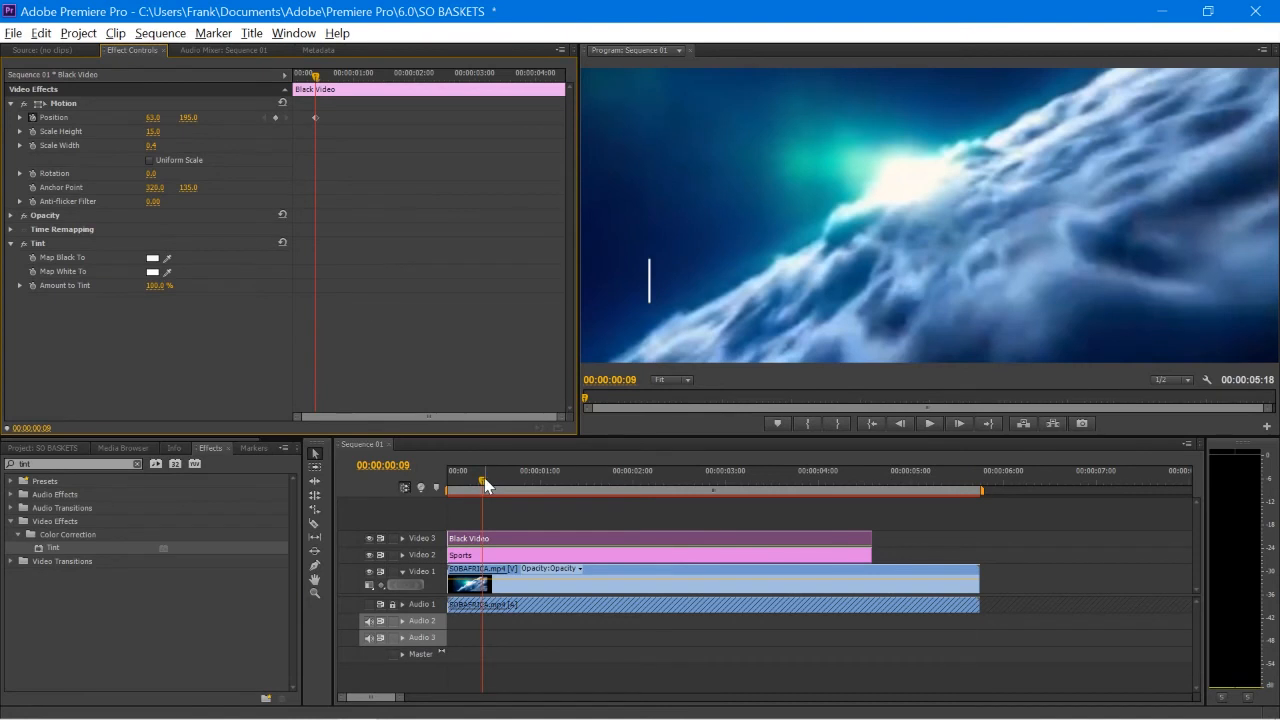
# Step: Keyframe the bar after the final L where typing ends, nudge it earlier, and preview
pyautogui.moveTo(487, 486); pyautogui.dragTo(737, 506)
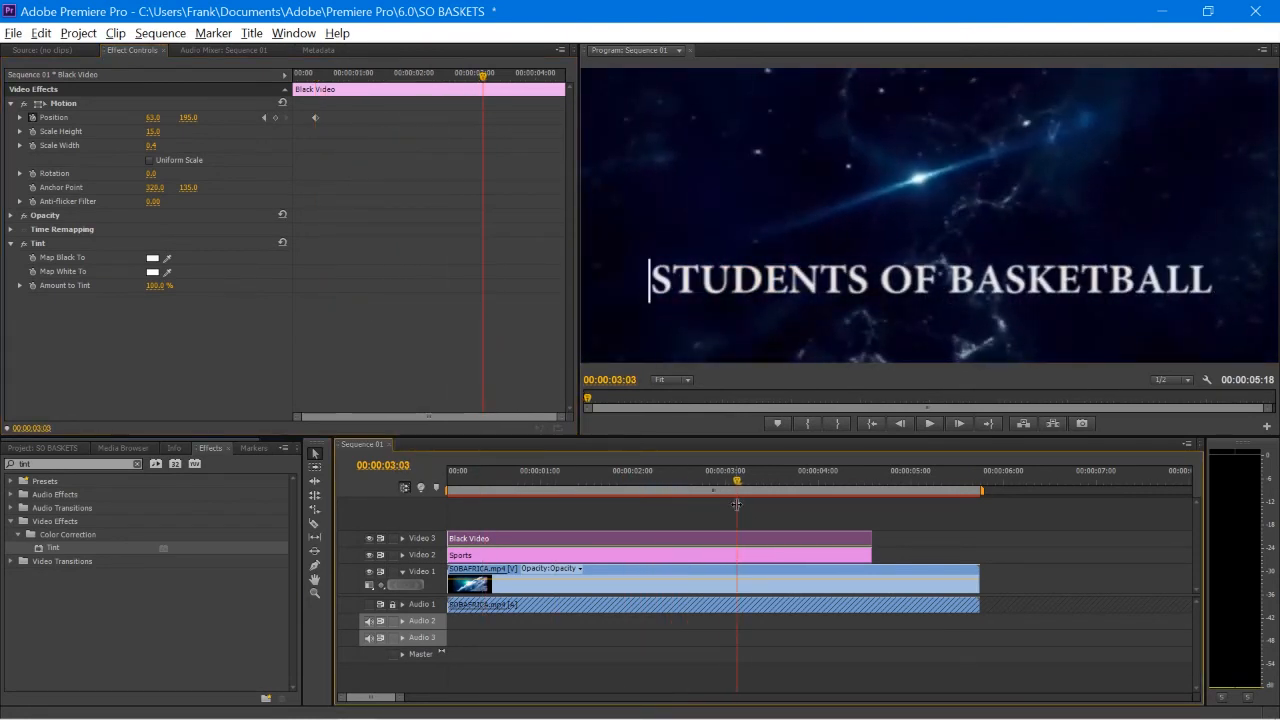
pyautogui.moveTo(152, 120); pyautogui.dragTo(674, 120)
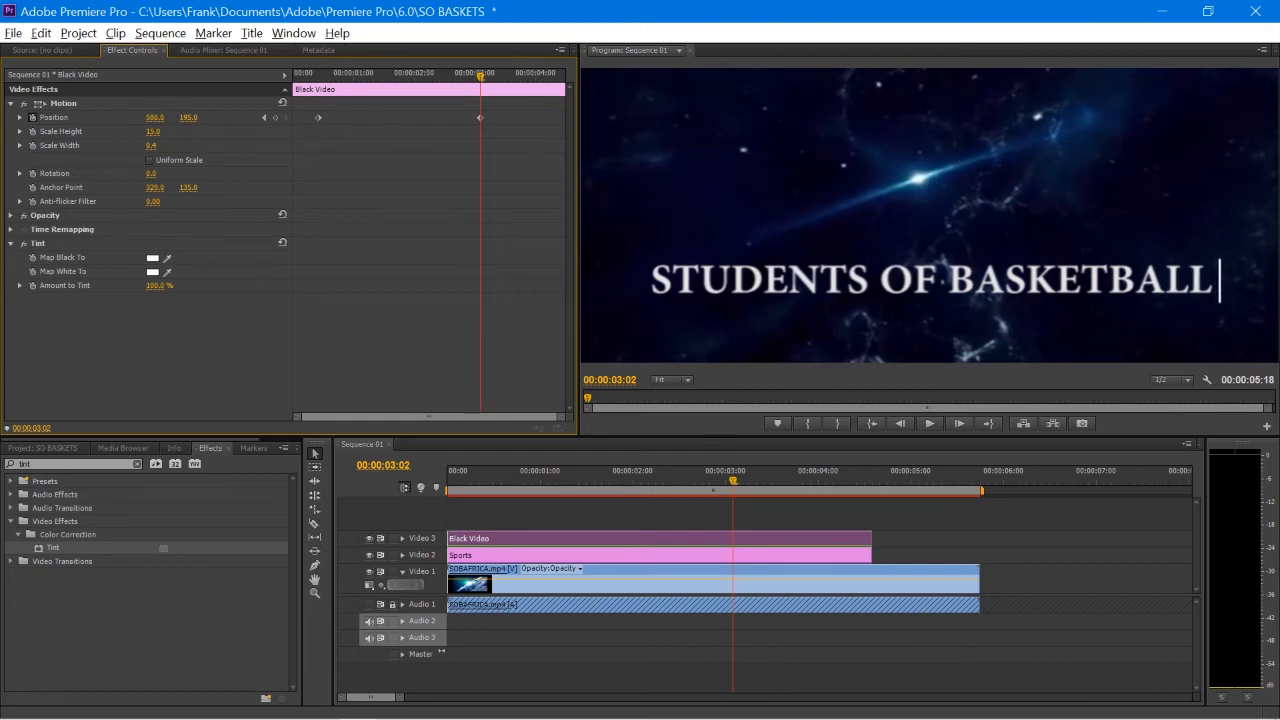
pyautogui.moveTo(481, 82); pyautogui.dragTo(371, 94)
pyautogui.press('space')
pyautogui.press('space')
pyautogui.moveTo(482, 121); pyautogui.dragTo(477, 121)
pyautogui.click(311, 78)
pyautogui.press('space')
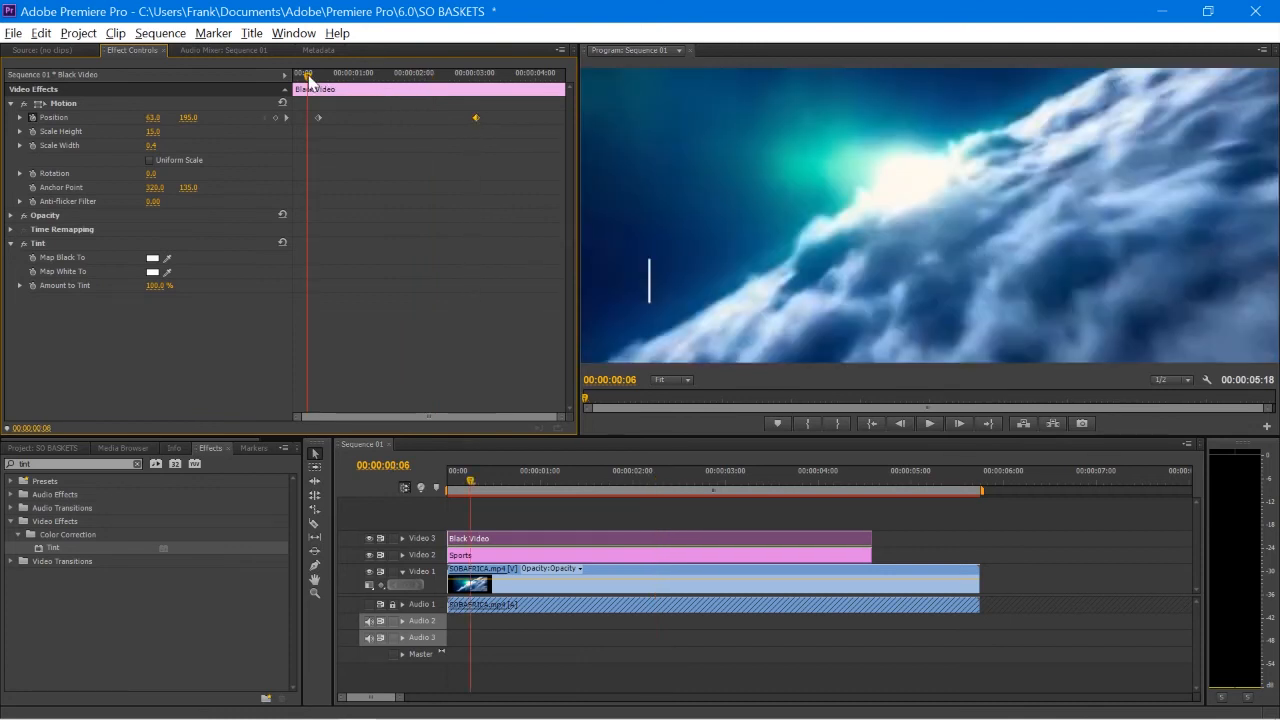
# Step: Align the end Position keyframe with the playhead where typing finishes and preview the result
pyautogui.press('space')
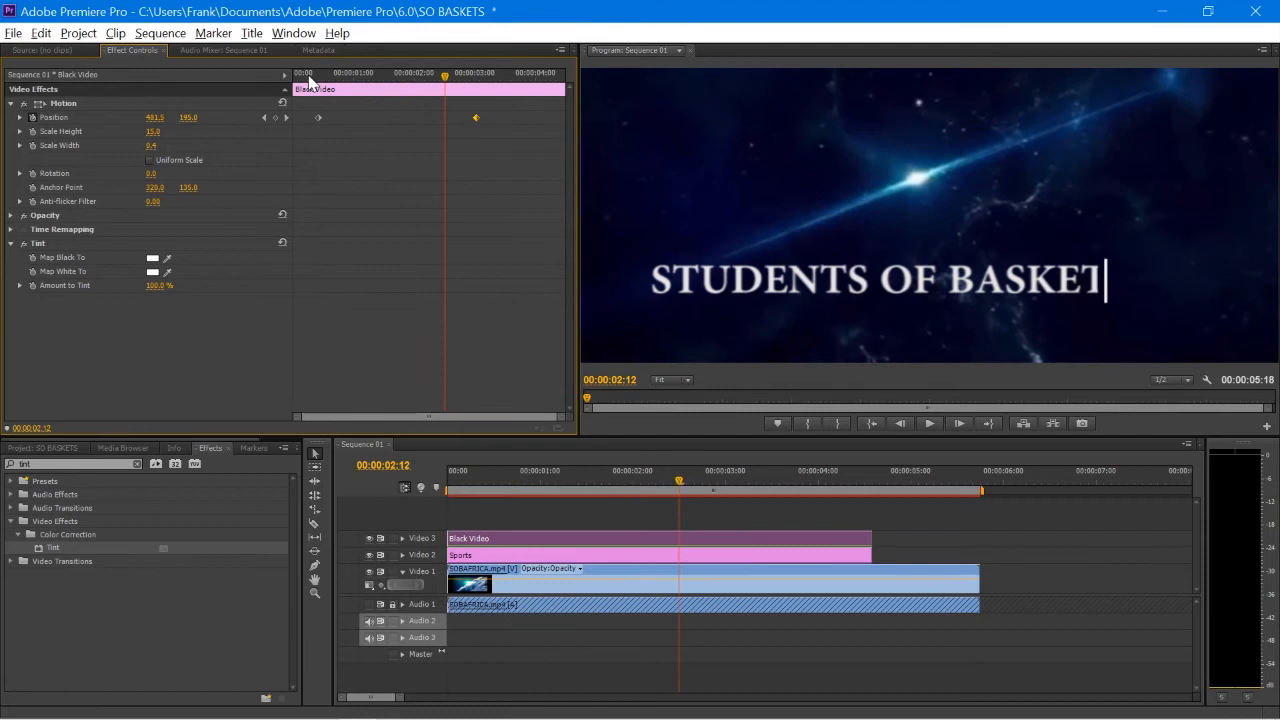
pyautogui.moveTo(447, 84); pyautogui.dragTo(467, 118)
pyautogui.click(309, 78)
pyautogui.press('space')
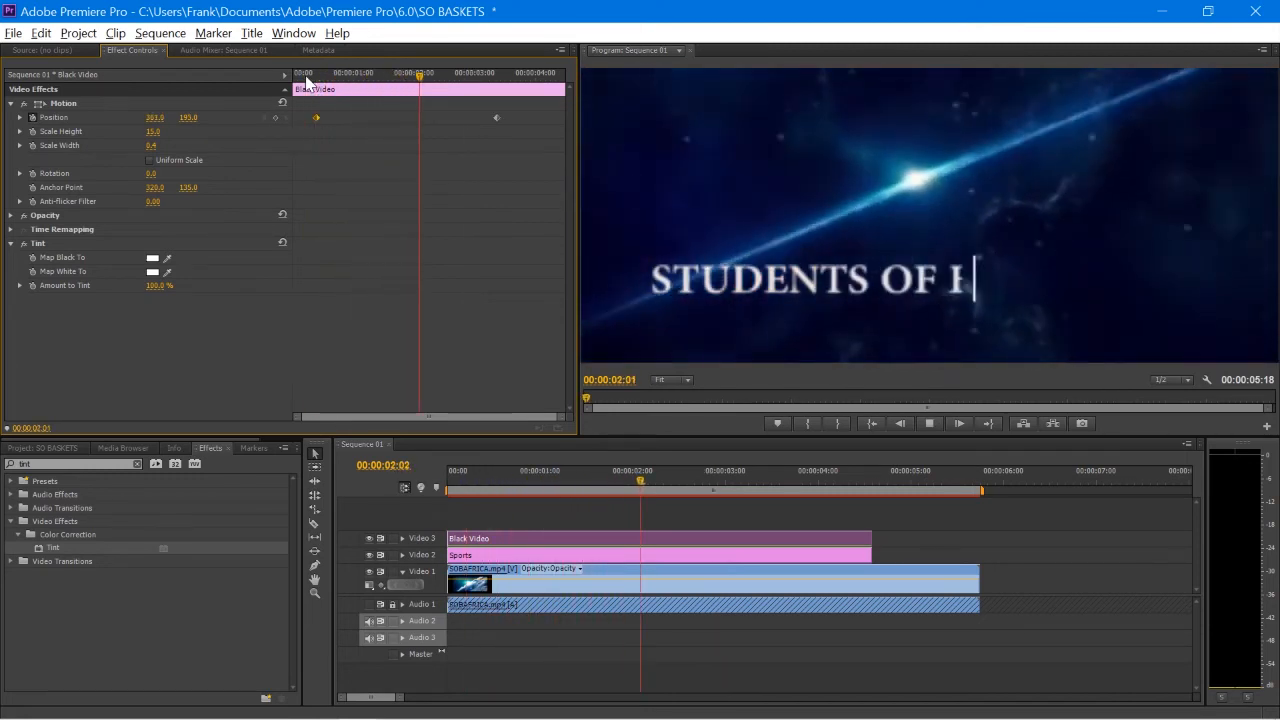
pyautogui.press('space')
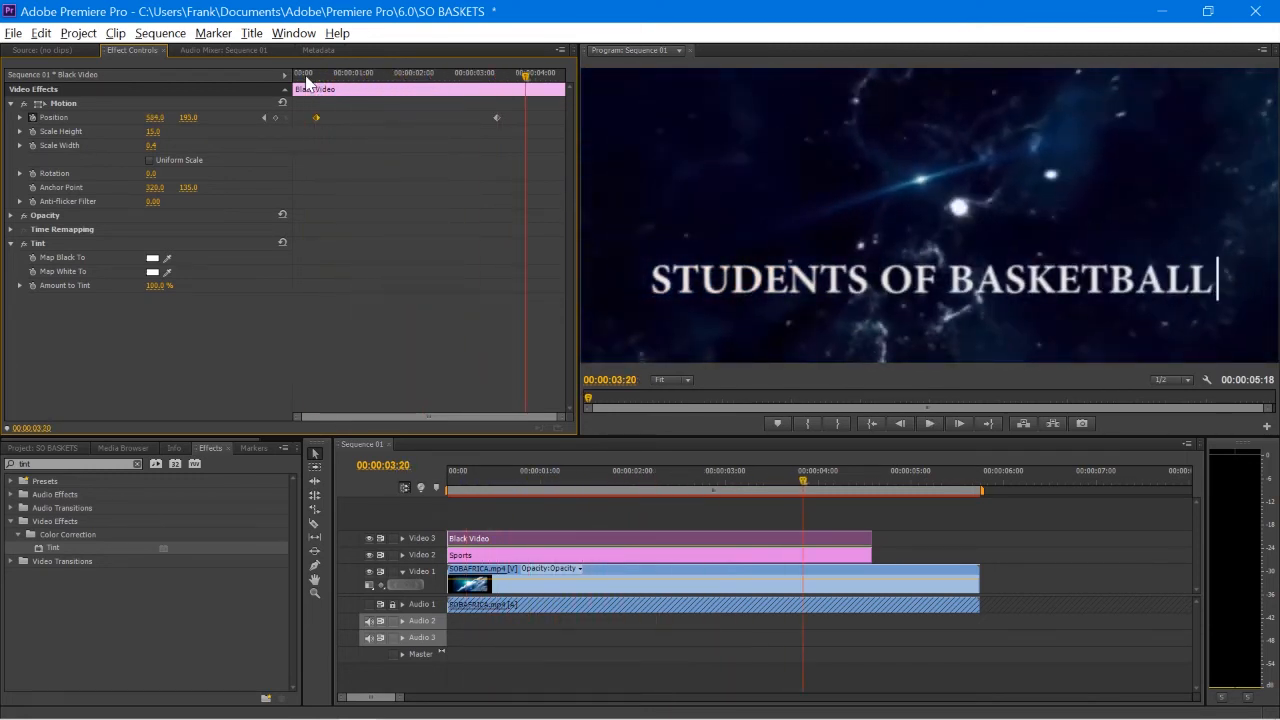
pyautogui.click(306, 77)
pyautogui.press('space')
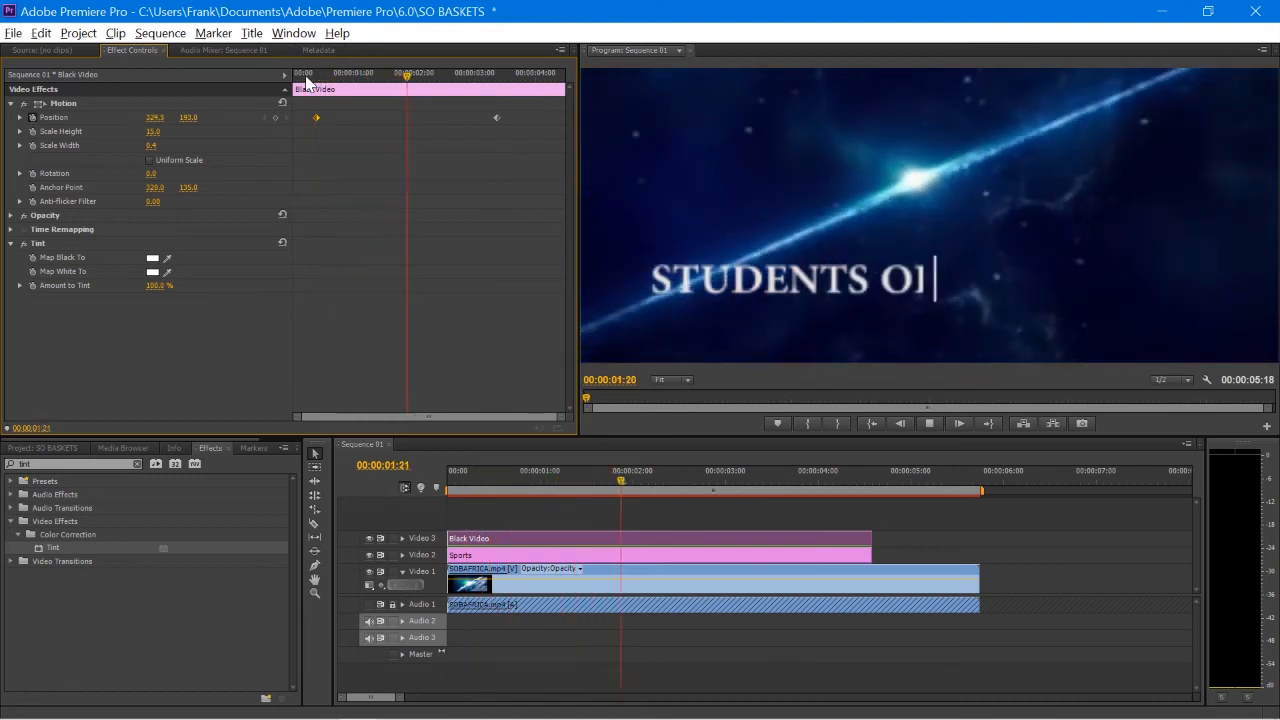
pyautogui.press('space')
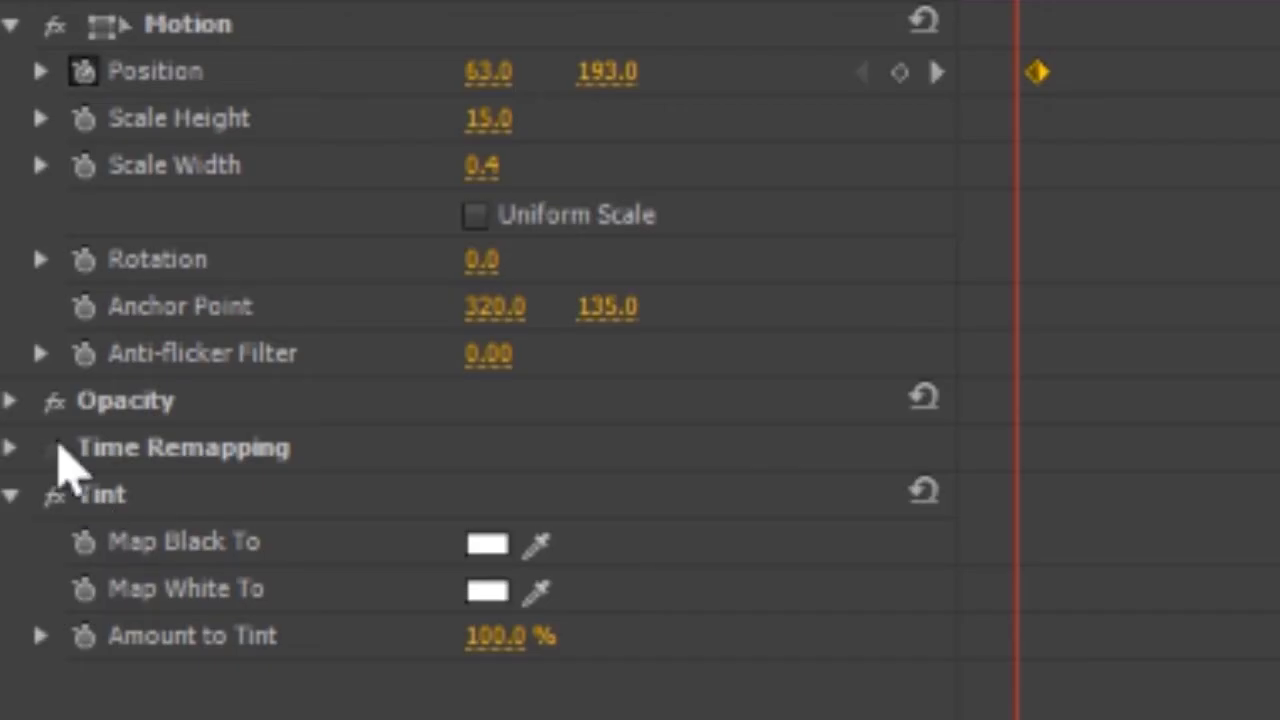
# Step: Add opacity keyframes toggling 0%/100%/0% a few frames apart and copy them
pyautogui.click(11, 215)
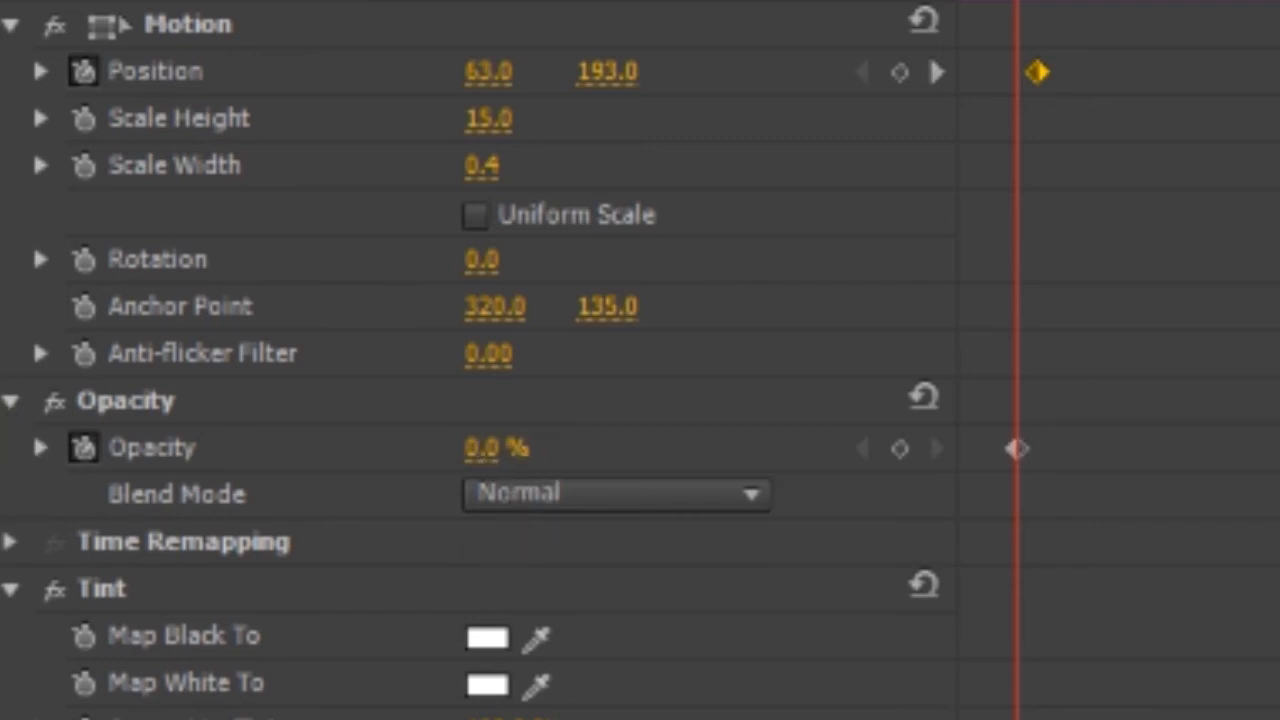
pyautogui.press('Right')
pyautogui.press('Right')
pyautogui.press('Right')
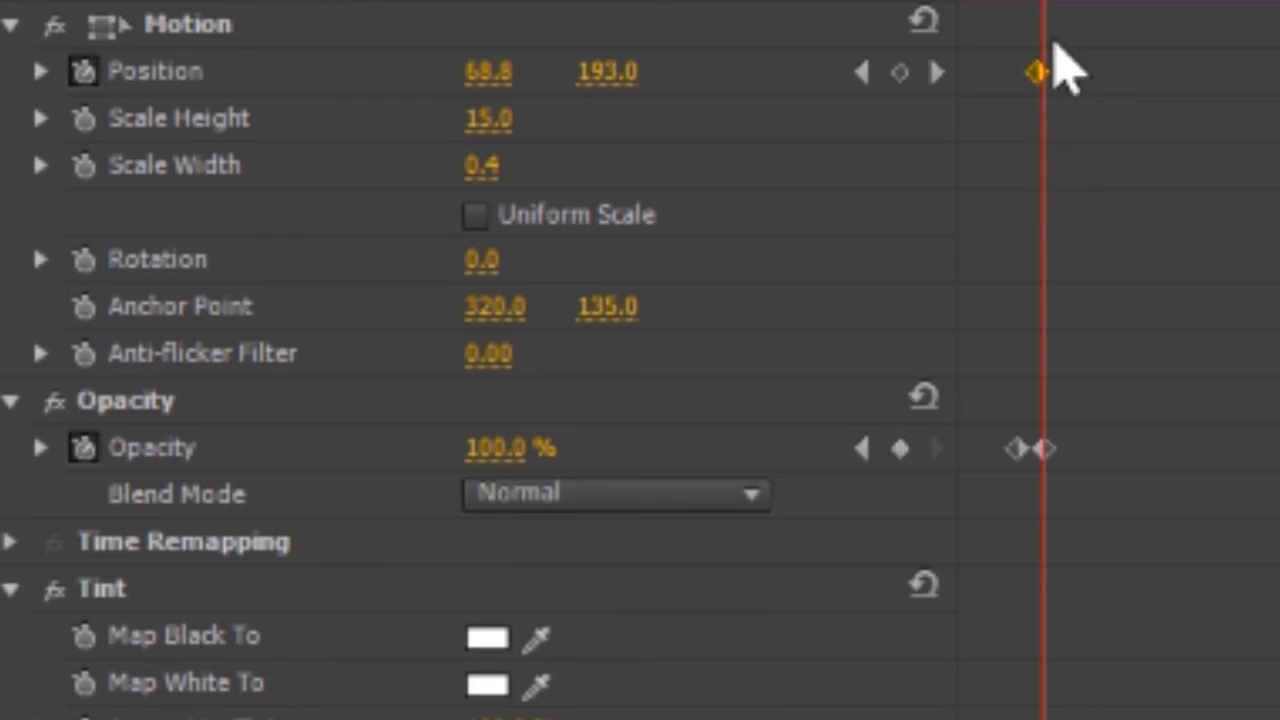
pyautogui.press('Right')
pyautogui.press('Right')
pyautogui.press('Right')
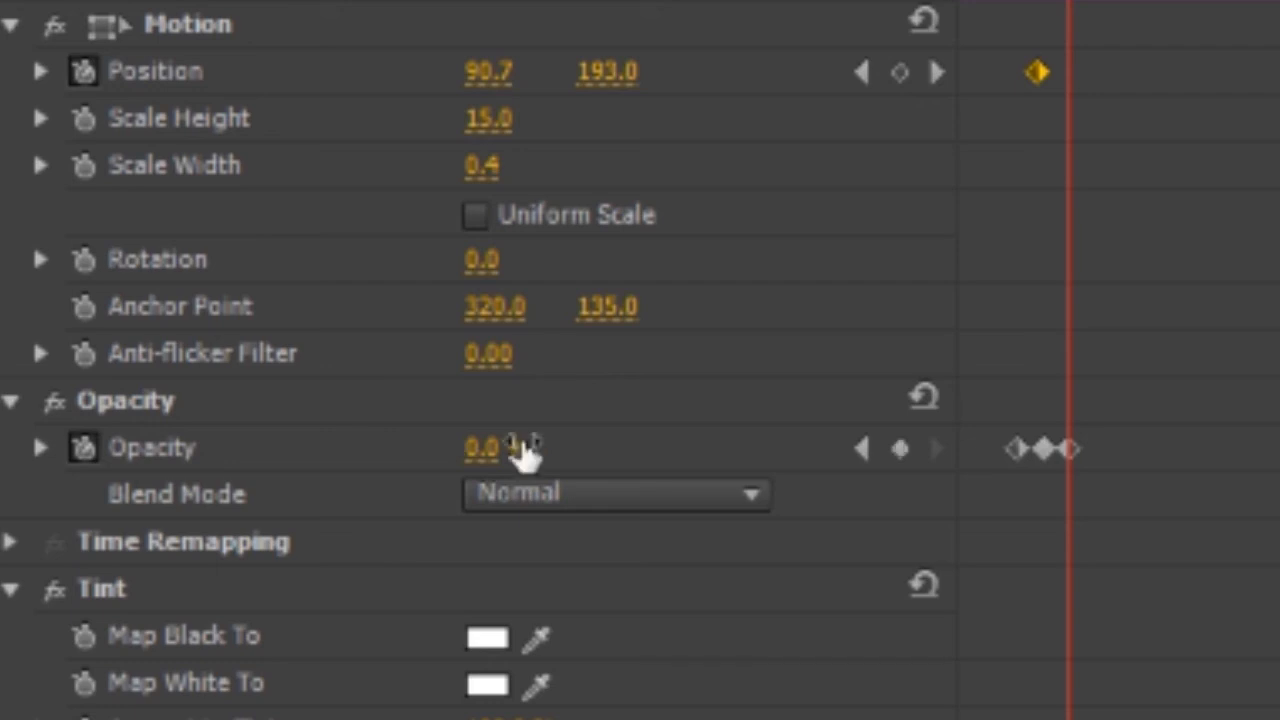
pyautogui.moveTo(997, 440); pyautogui.dragTo(1120, 528)
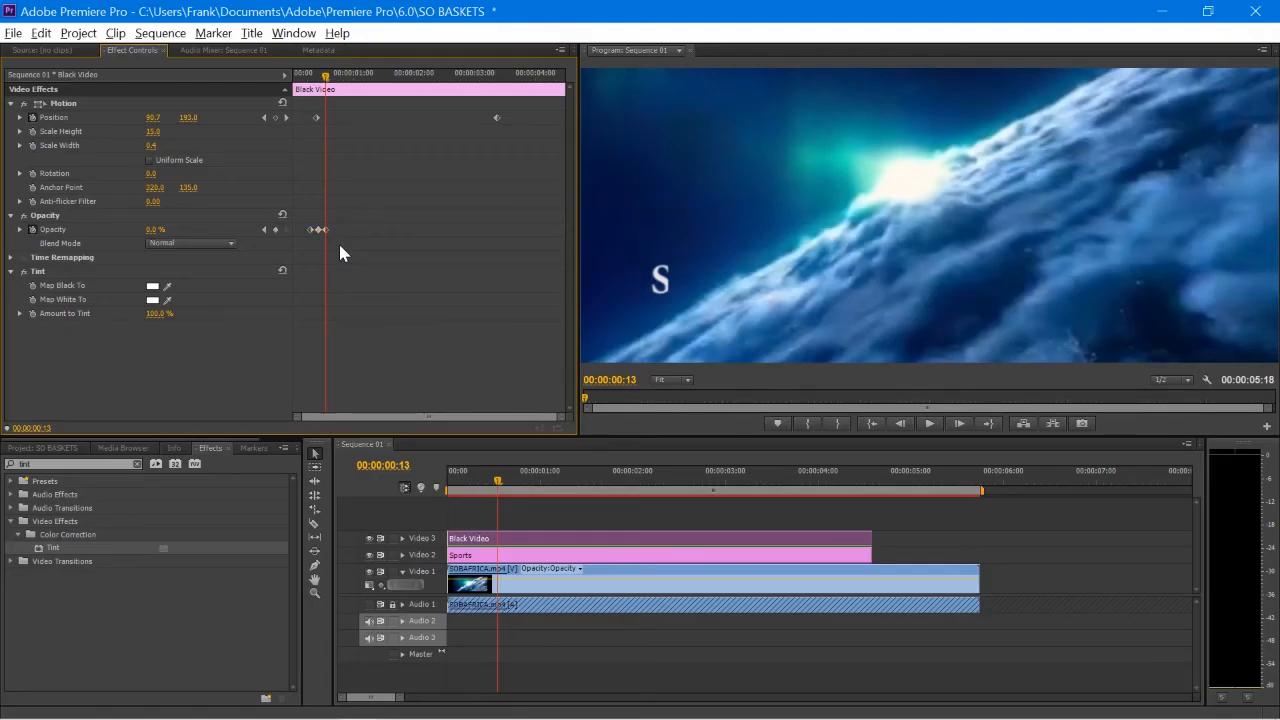
pyautogui.moveTo(302, 208); pyautogui.dragTo(350, 240)
pyautogui.hotkey('ctrl', 'c')
# Step: Paste the blink keyframes at 00:00:00:19, 00:00:01:07 and 00:00:02:07, then play it back
pyautogui.moveTo(326, 77); pyautogui.dragTo(342, 81)
pyautogui.hotkey('ctrl', 'v')
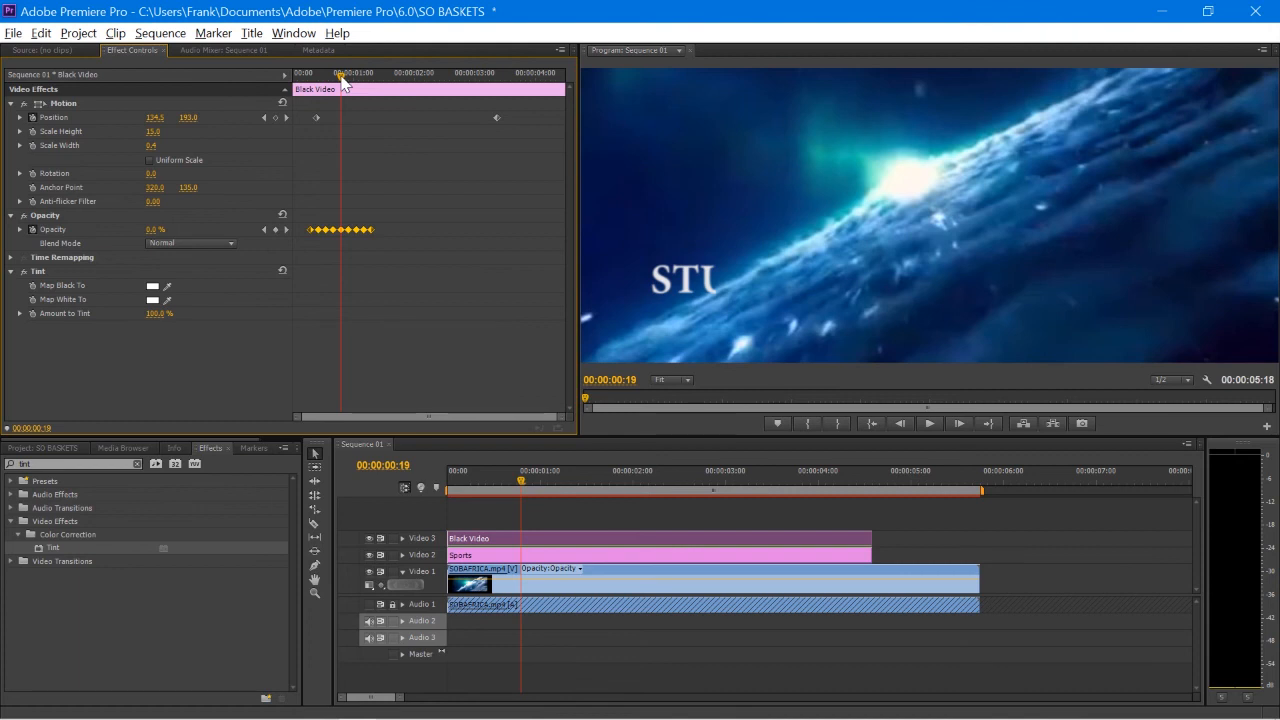
pyautogui.moveTo(341, 78); pyautogui.dragTo(372, 92)
pyautogui.hotkey('ctrl', 'v')
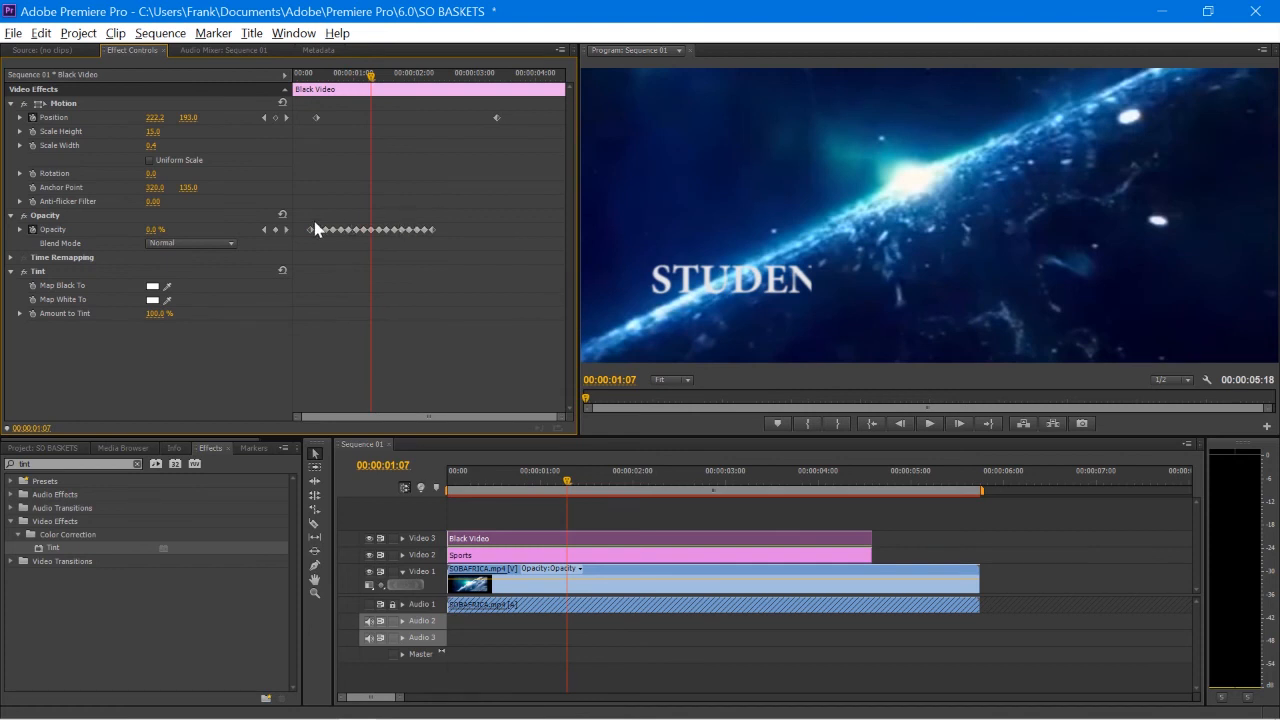
pyautogui.moveTo(371, 77); pyautogui.dragTo(556, 117)
pyautogui.hotkey('ctrl', 'v')
pyautogui.hotkey('ctrl', 'v')
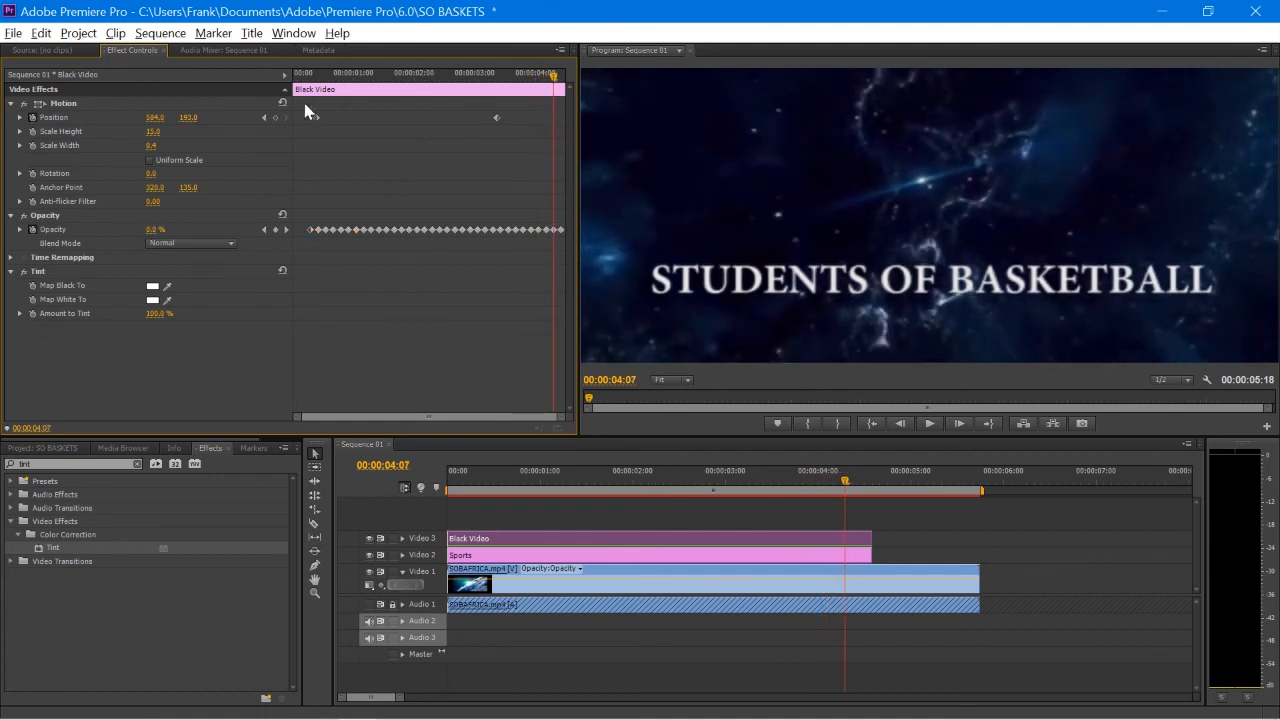
pyautogui.click(299, 76)
pyautogui.press('space')
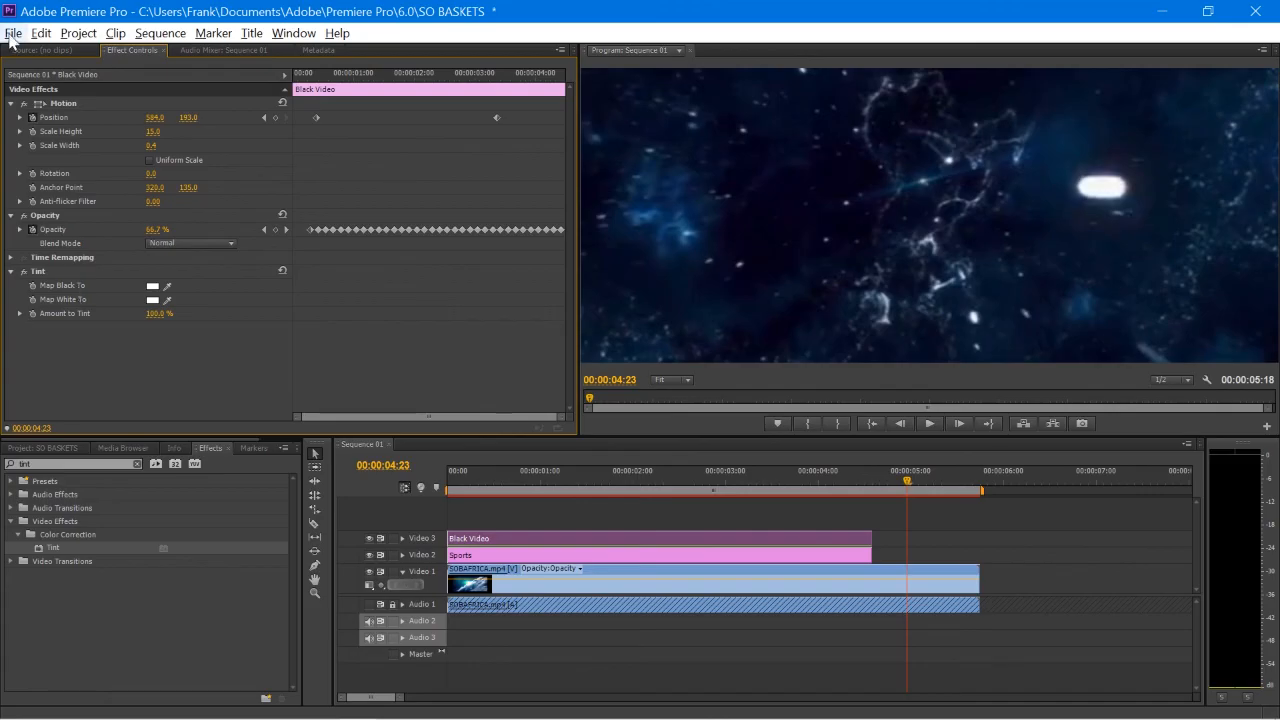
# Step: Import Typwrt.mp4 from the Captures folder
pyautogui.click(13, 33)
pyautogui.click(60, 412)
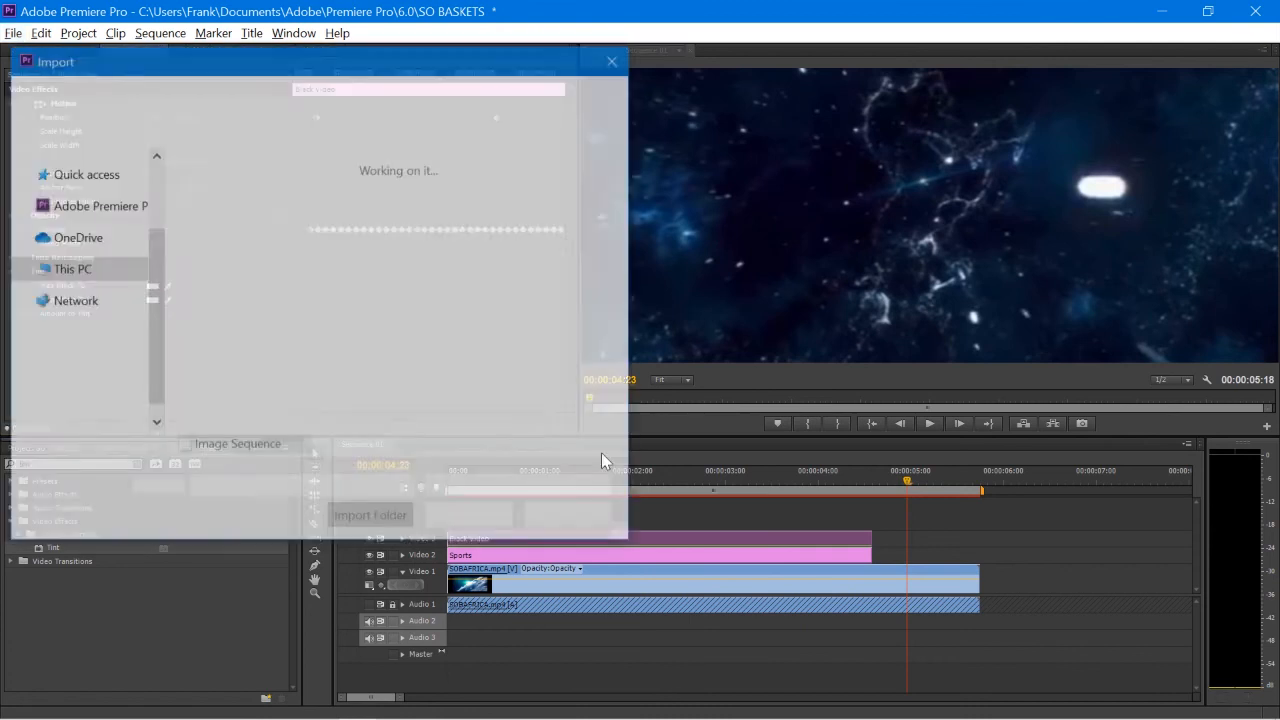
pyautogui.doubleClick(238, 215)
pyautogui.doubleClick(242, 238)
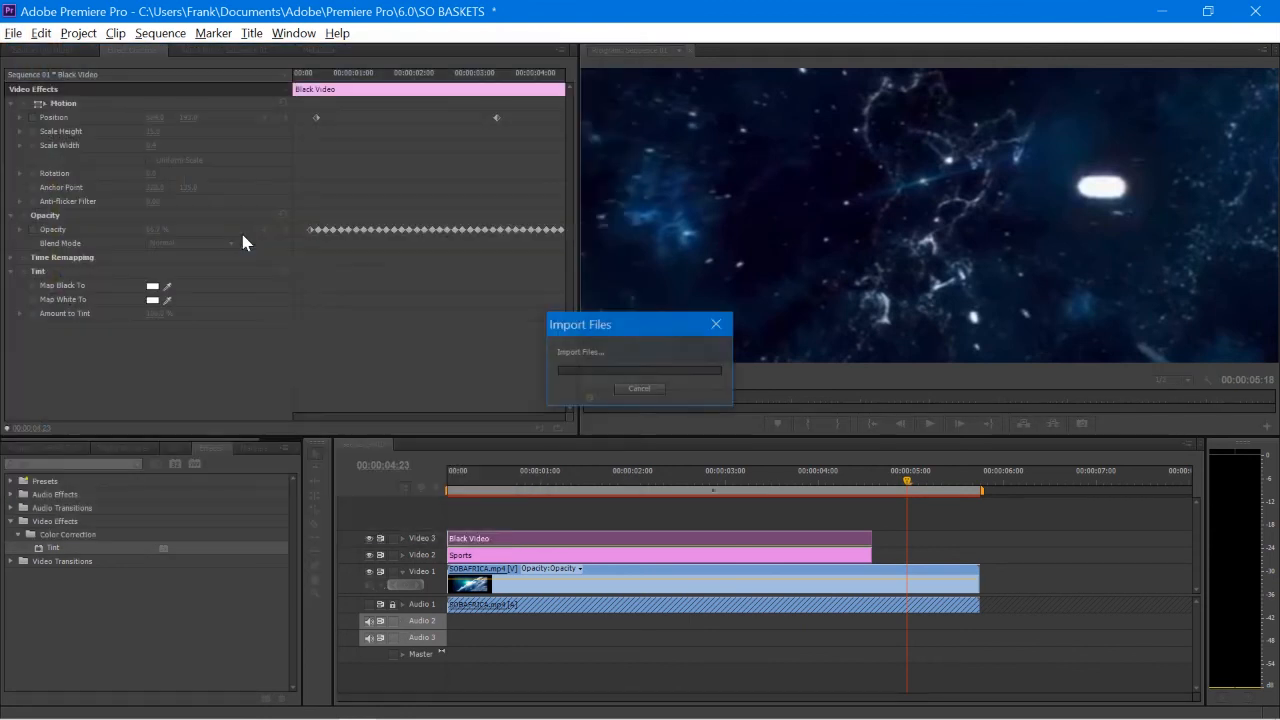
# Step: Add Typwrt.mp4 to the timeline after the clips, unlink it, and delete its video
pyautogui.click(70, 449)
pyautogui.moveTo(240, 607); pyautogui.dragTo(1051, 563)
pyautogui.rightClick(1051, 552)
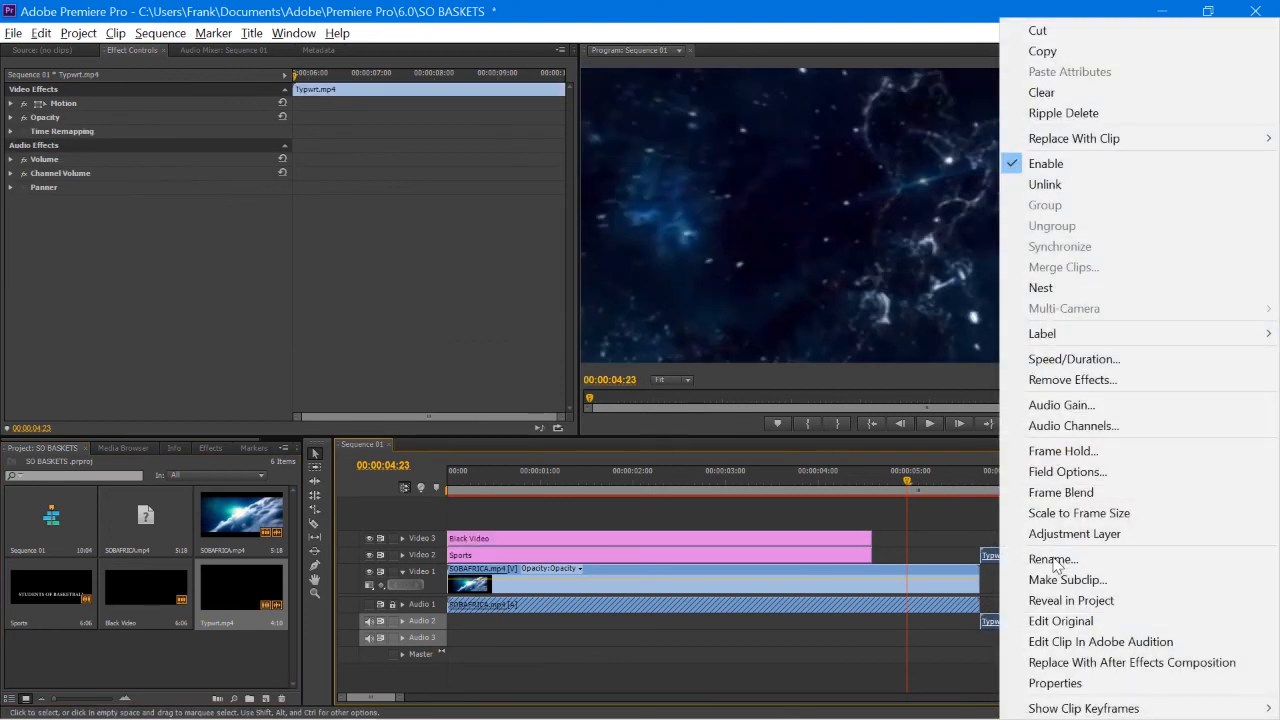
pyautogui.click(1045, 184)
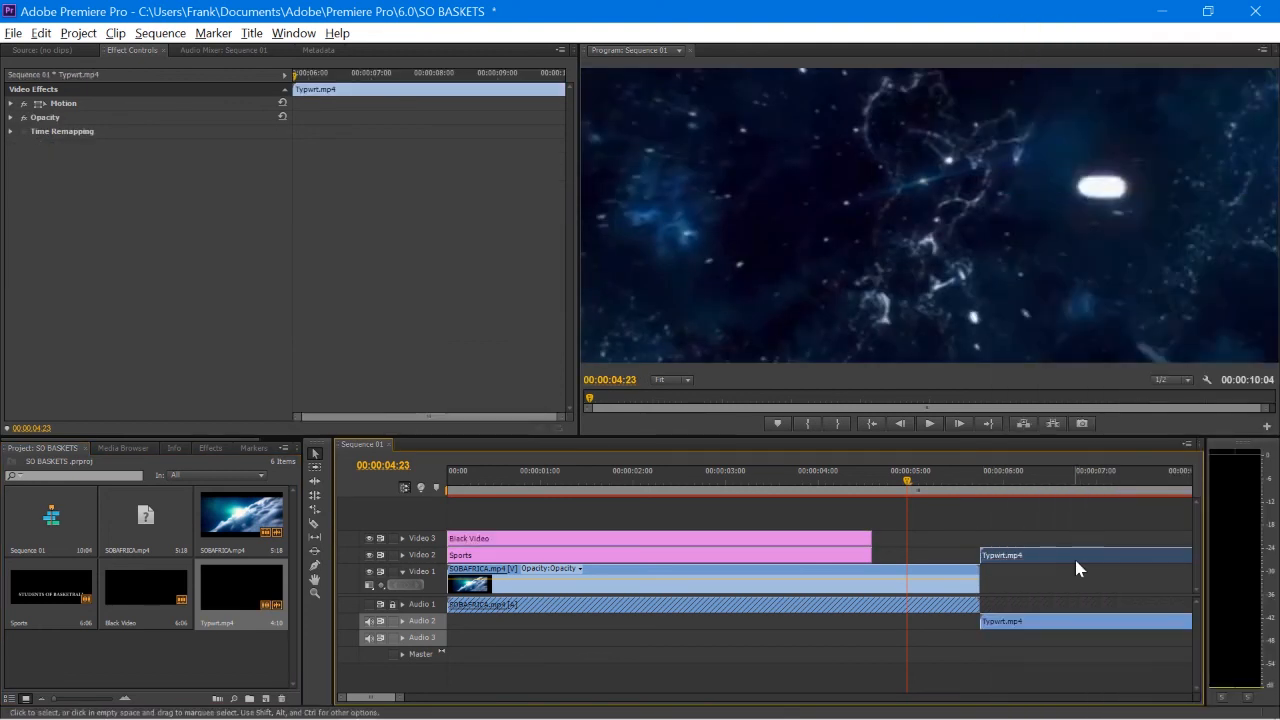
pyautogui.press('Delete')
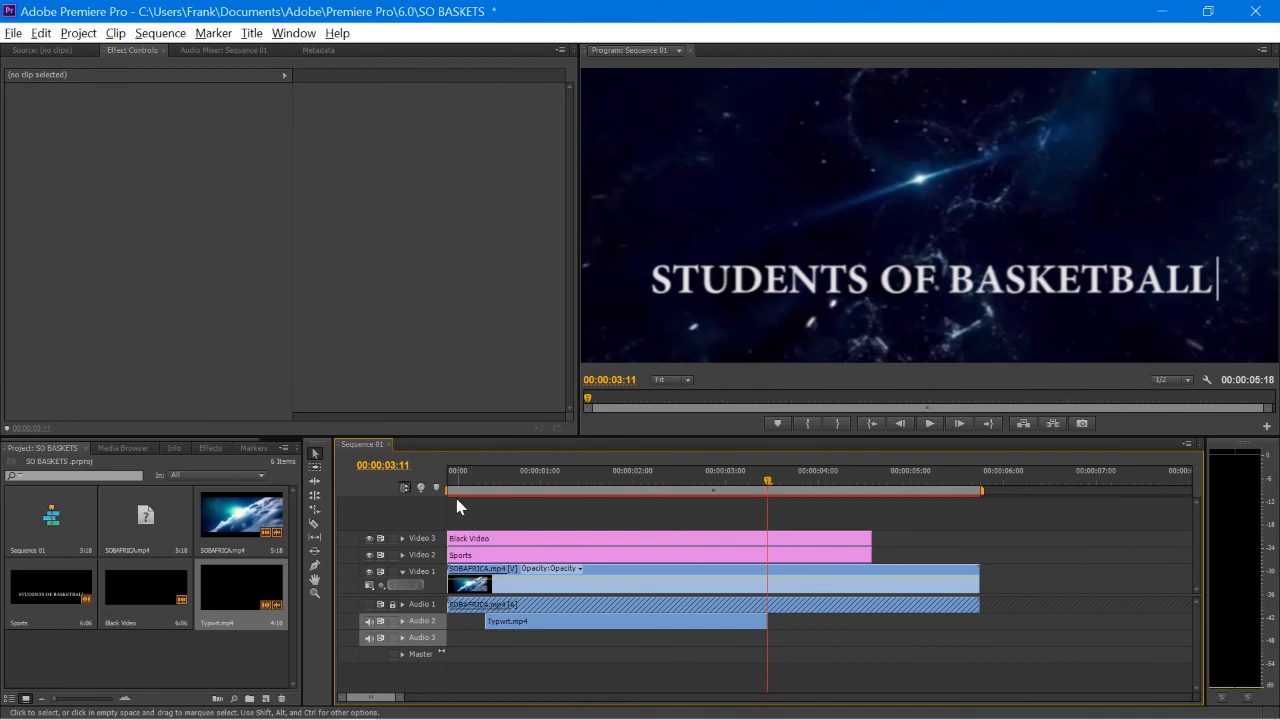
# Step: Play the title from the sequence start to hear the typewriter sound
pyautogui.click(449, 484)
pyautogui.press('space')
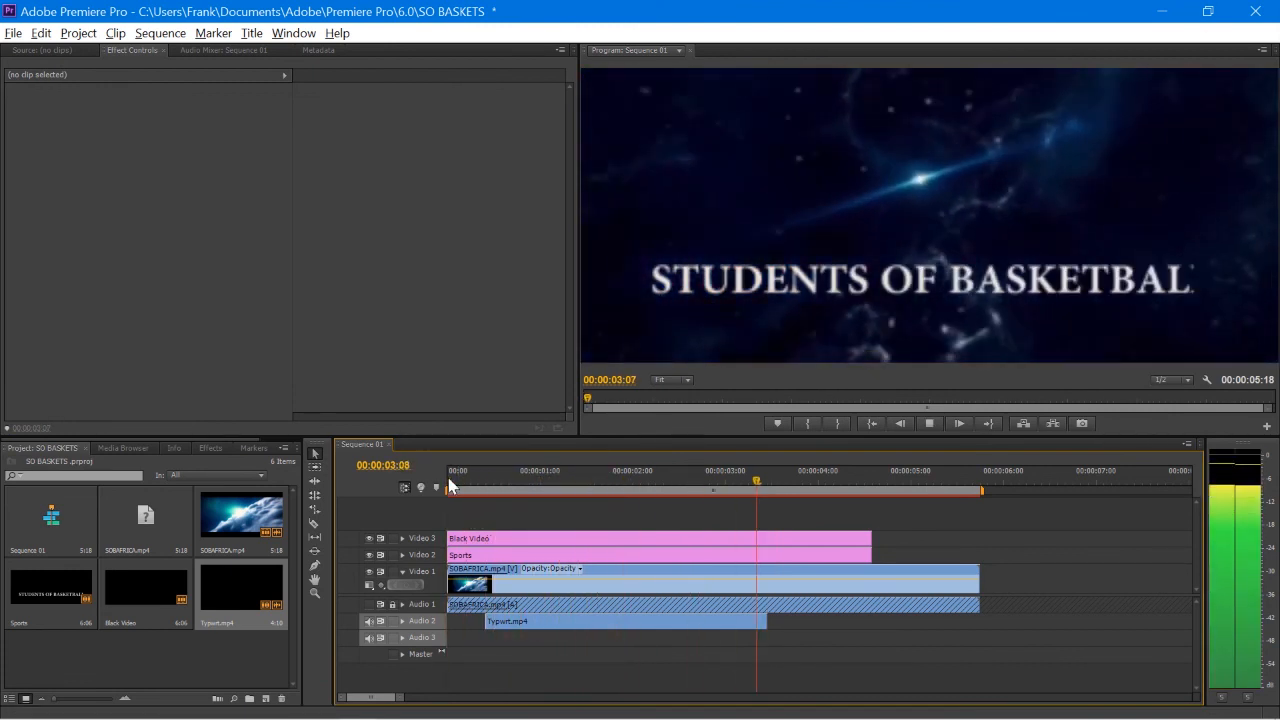
pyautogui.press('space')
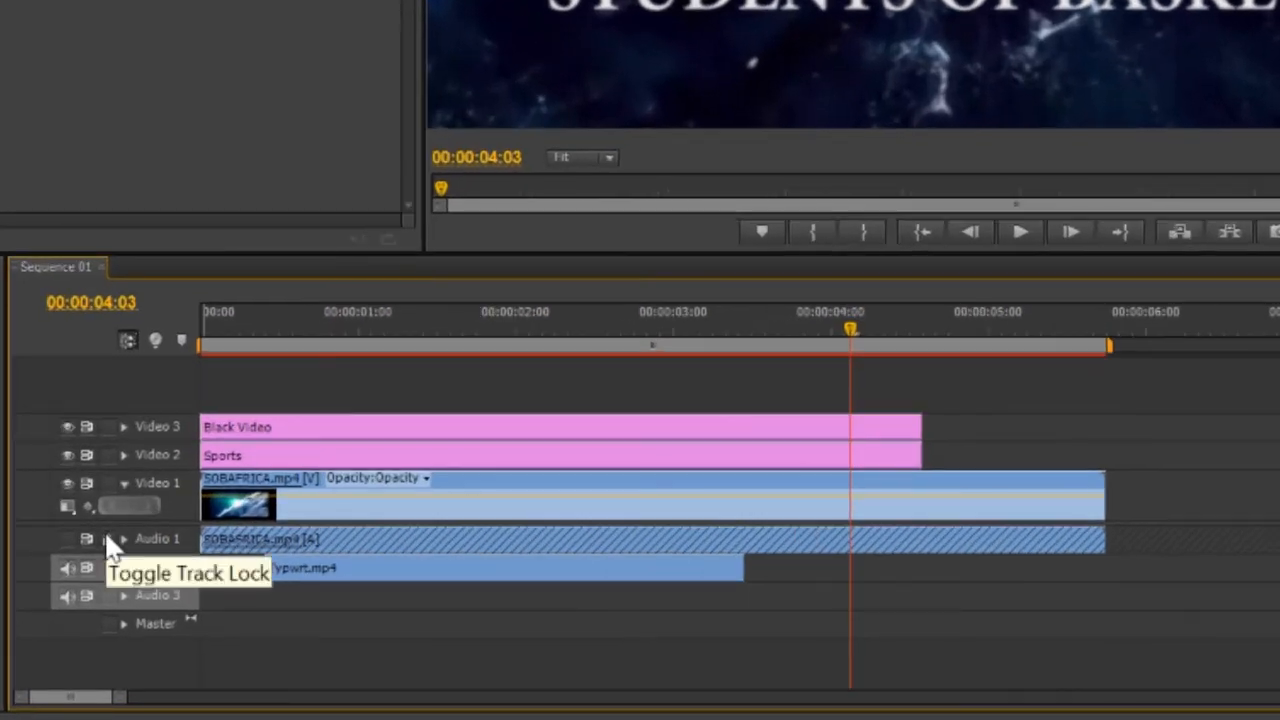
# Step: Unlock and expand Audio 1, drop the space clip's volume to -8.29 dB, and replay the mix
pyautogui.click(107, 540)
pyautogui.click(67, 538)
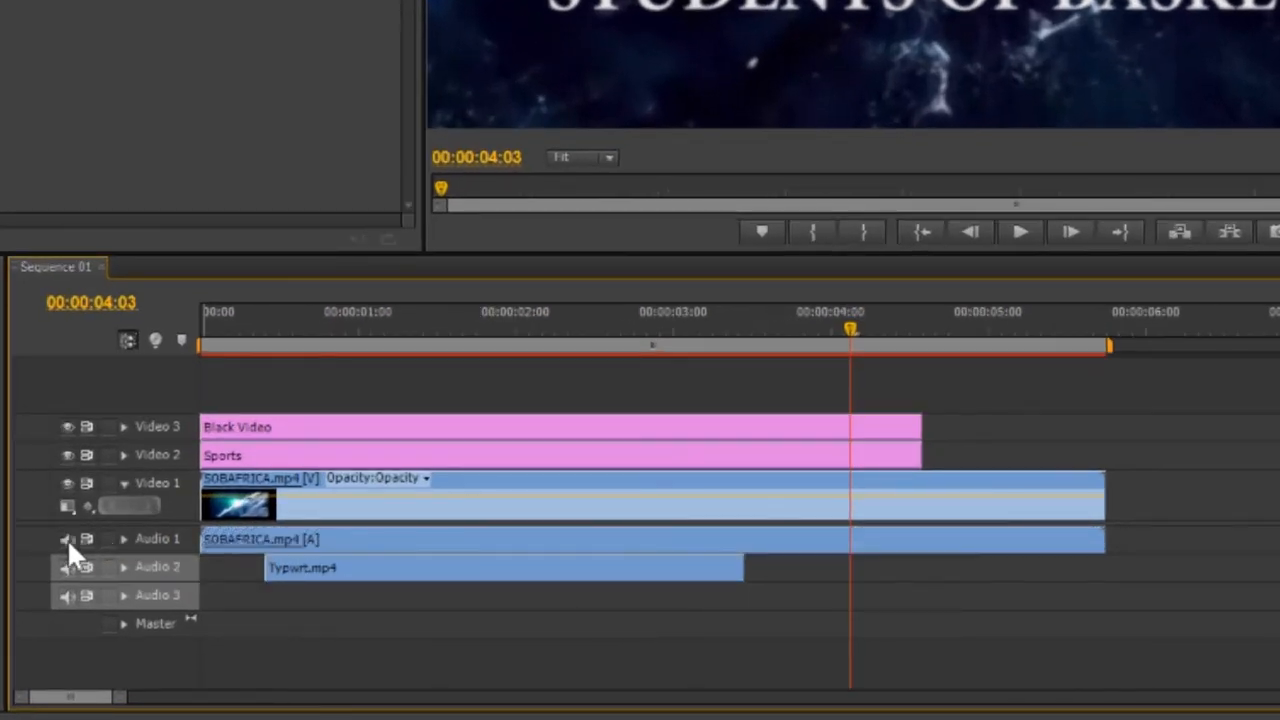
pyautogui.click(123, 539)
pyautogui.moveTo(324, 562); pyautogui.dragTo(322, 574)
pyautogui.click(204, 330)
pyautogui.press('space')
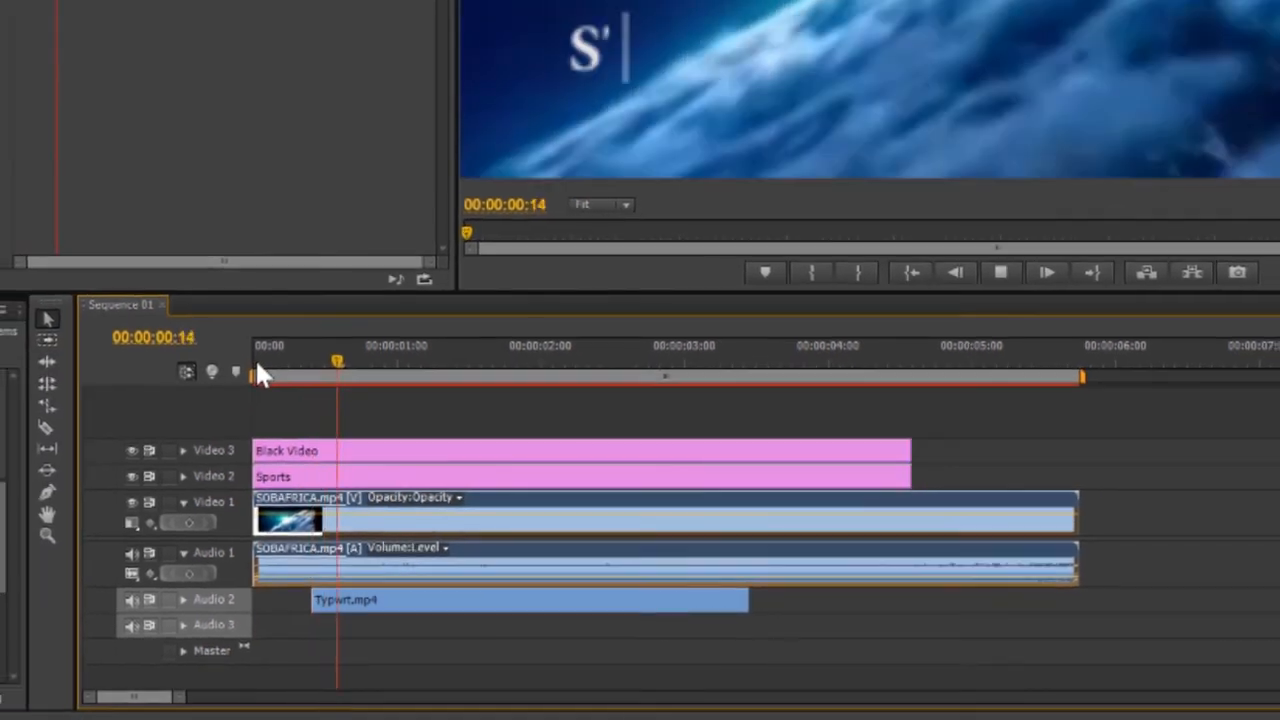